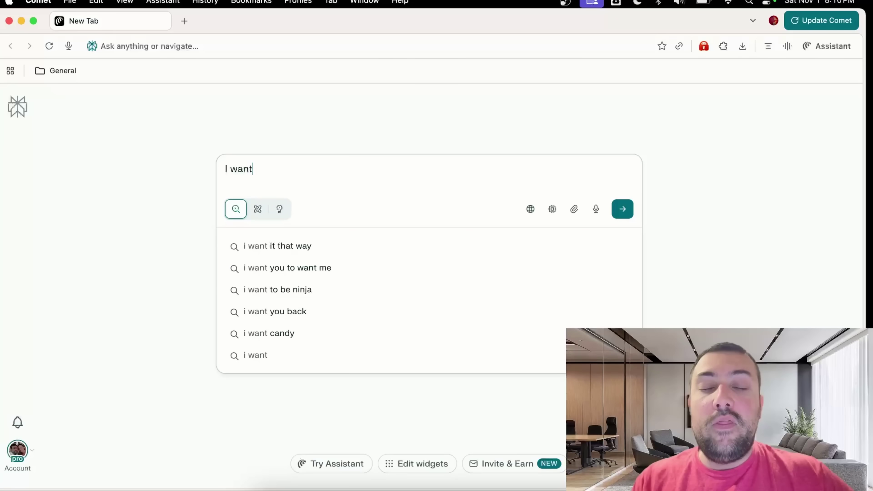
Step: Submit the Domino's order prompt for pan pizza, meat lovers, Parmesan bread bites and sauce
type("order p")
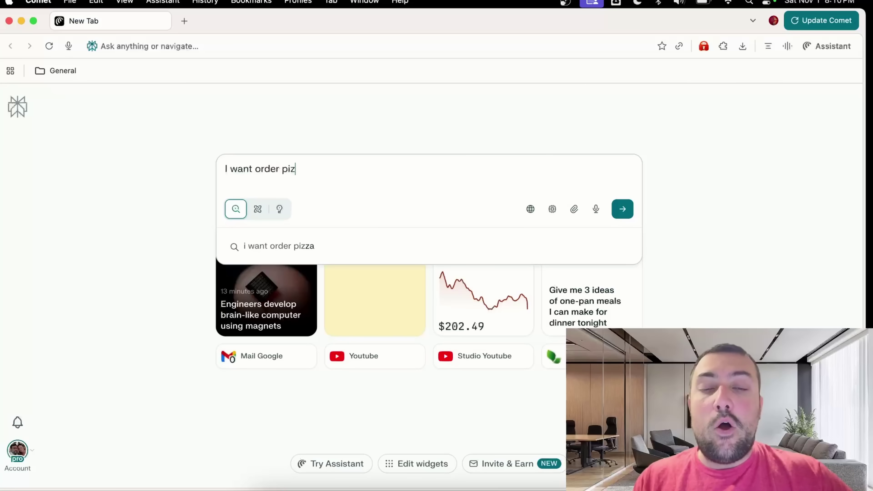
type("izza from dominos.")
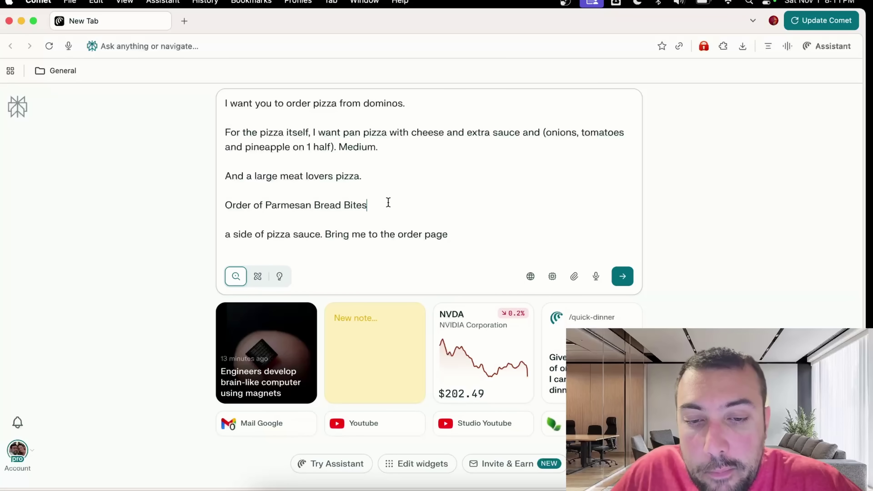
left_click(294, 203)
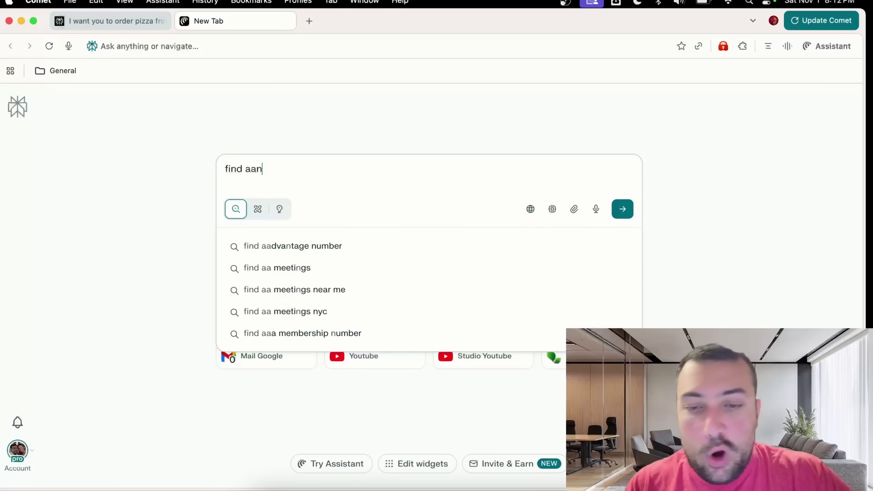
Step: Search for 'the best pizza in Hamilton Ontario'
key("BackSpace")
key("BackSpace")
key("BackSpace")
type("tthe best ")
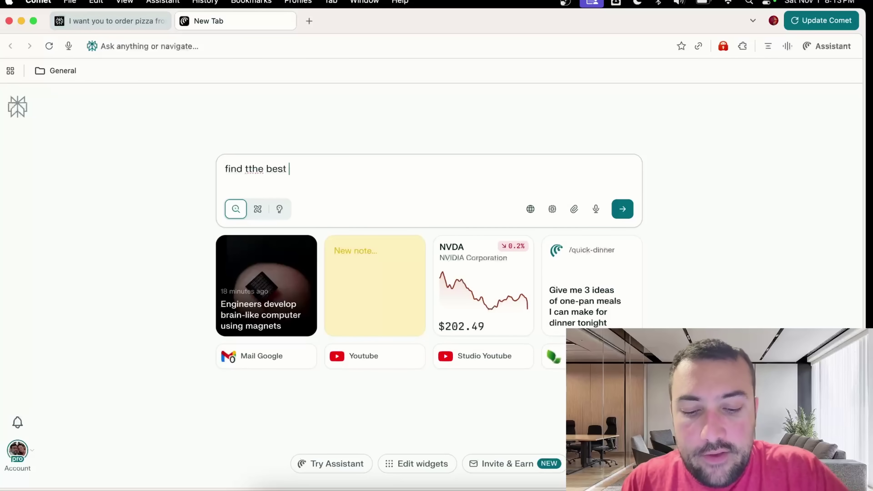
type("pizza in hamilton ontario")
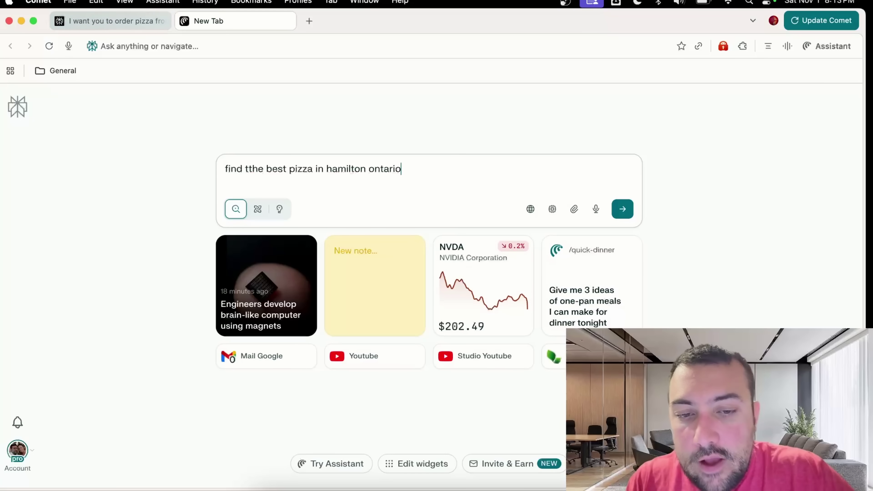
key("Return")
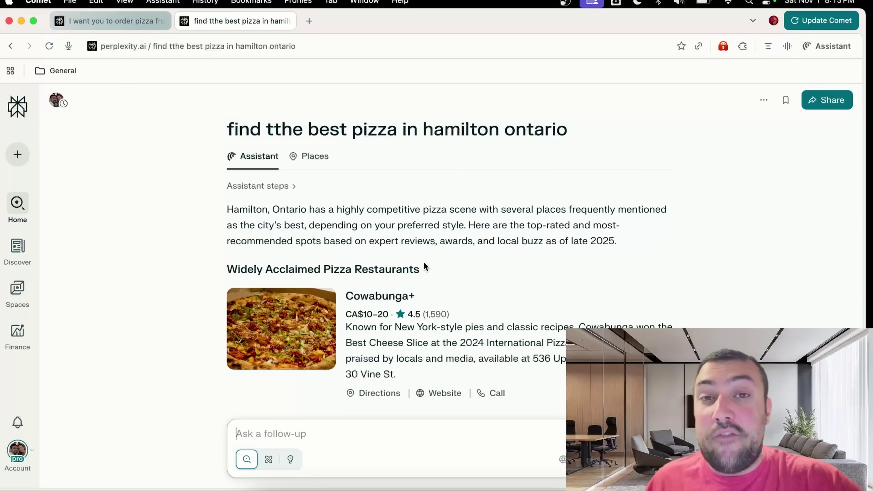
Step: Ask a follow-up: 'do you have suggestions what to order from cowabunga for my party?'
scroll(424, 262, "down", 3)
scroll(424, 261, "up", 3)
scroll(424, 263, "down", 3)
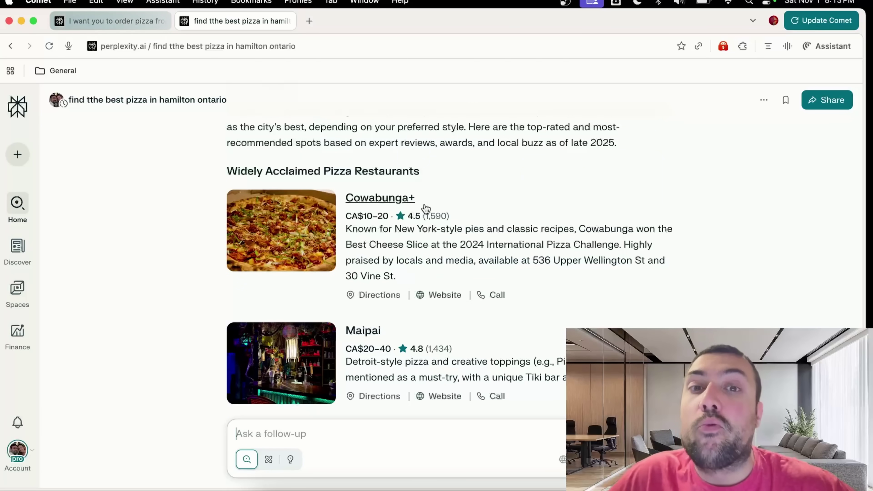
scroll(427, 208, "down", 1)
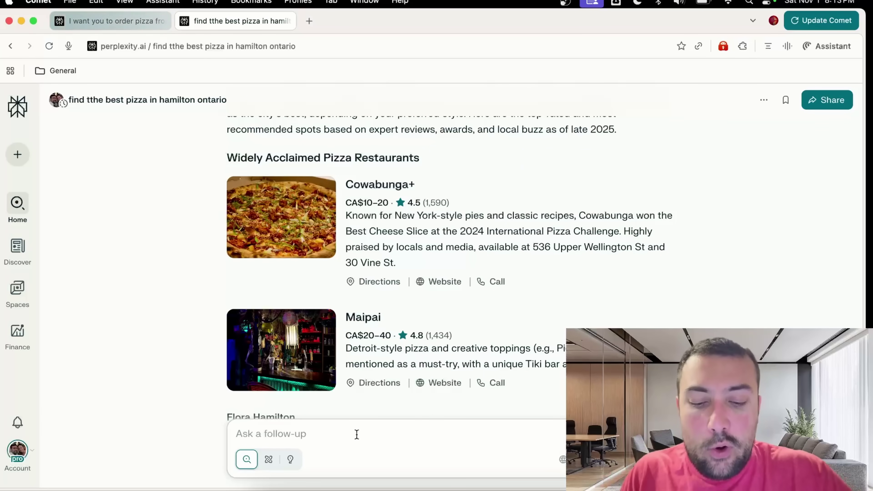
type("do you have suggestions what to order from cowabunga for my party?")
key("Return")
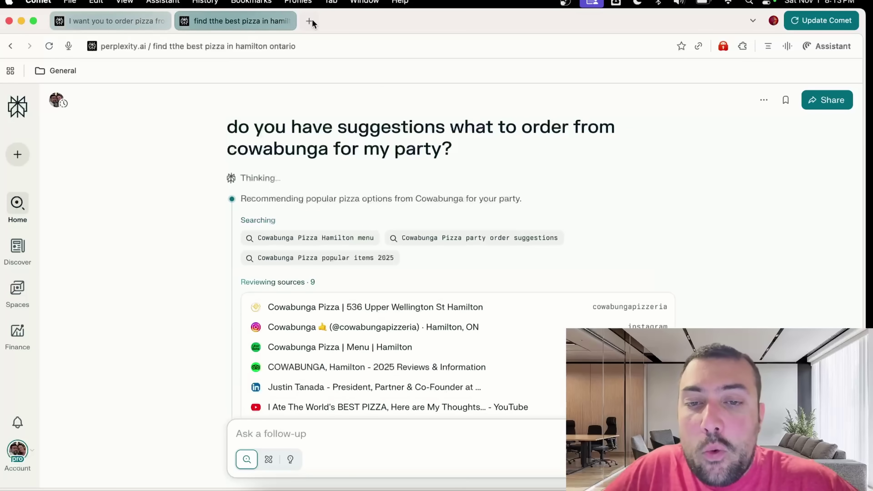
Step: In a new tab, ask the assistant to build a 'Pizza Party' YouTube playlist
left_click(311, 20)
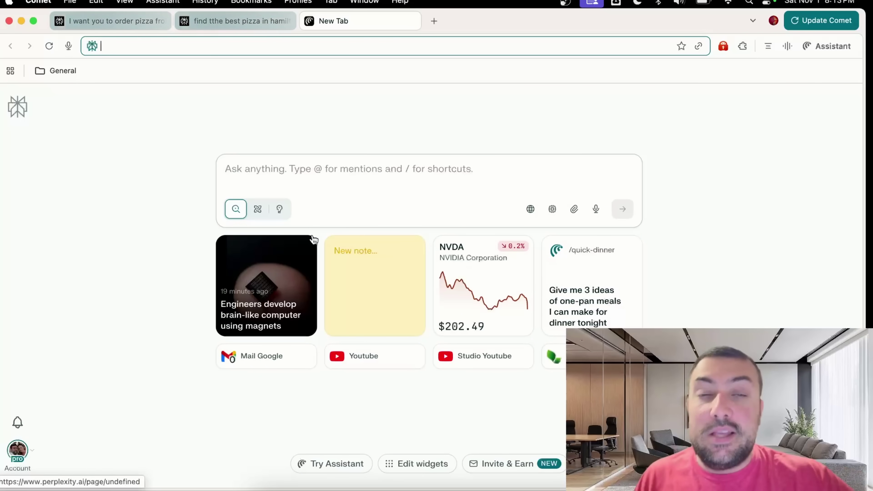
left_click(322, 170)
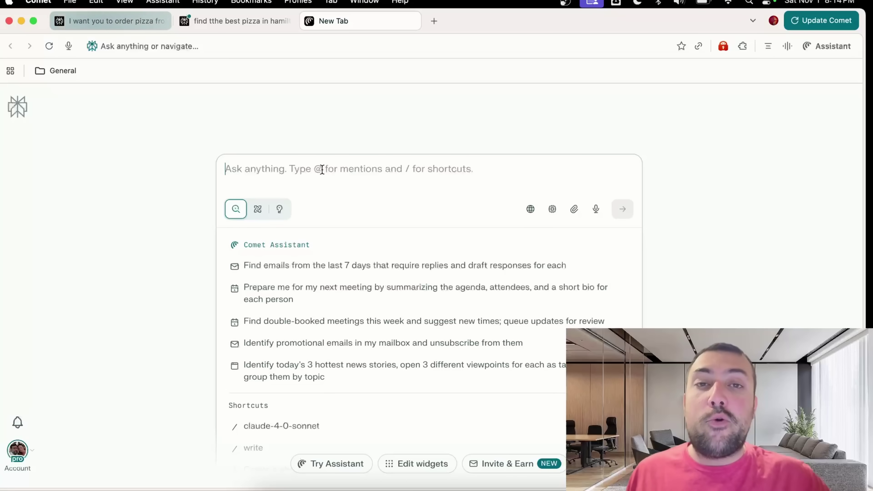
key("Escape")
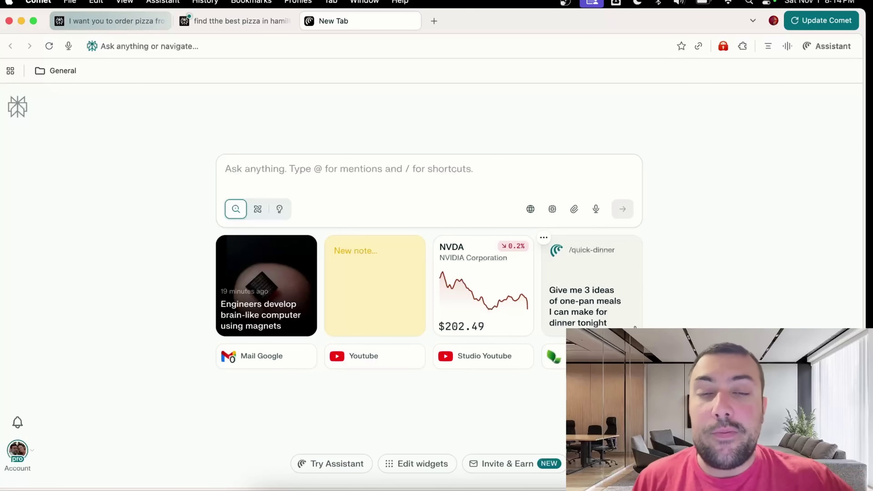
left_click(349, 164)
type("I am having a party. can you make a good youtube playlist called pizza party")
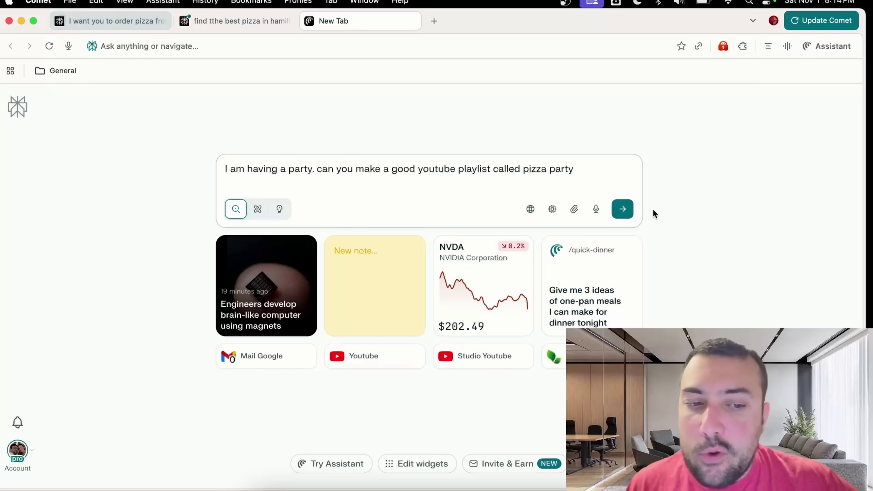
left_click(623, 210)
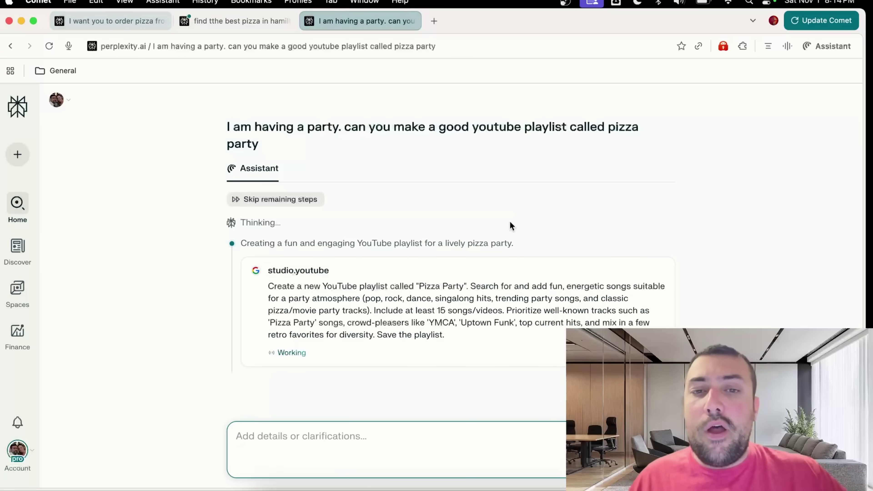
Step: In a new tab, request an email draft inviting friends for pizza and music, with BCC recipients
left_click(439, 21)
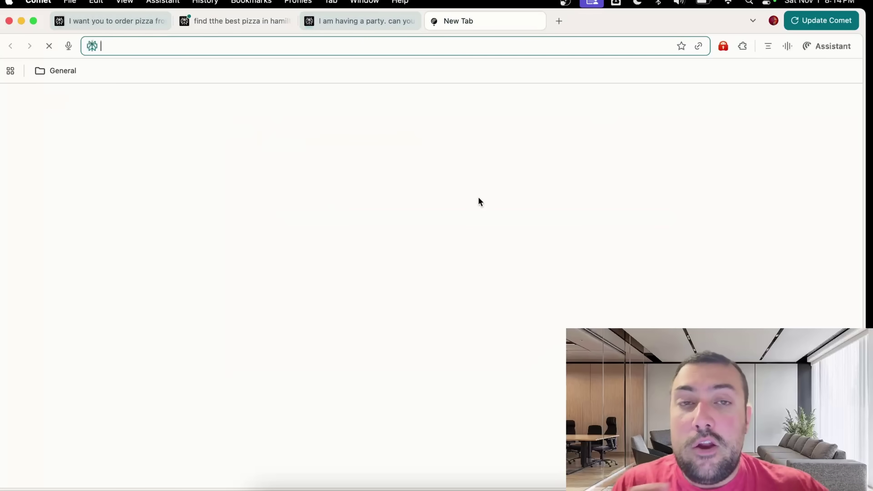
left_click(445, 174)
type("create an email draft to invite my friends over for pizza and music at my house next week. Can you BCC Dana, Randy, Grace, Aaron")
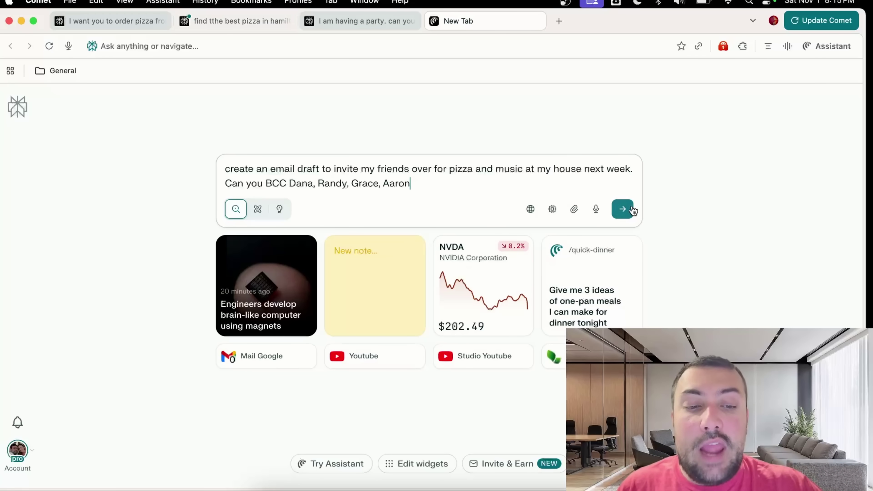
left_click(623, 209)
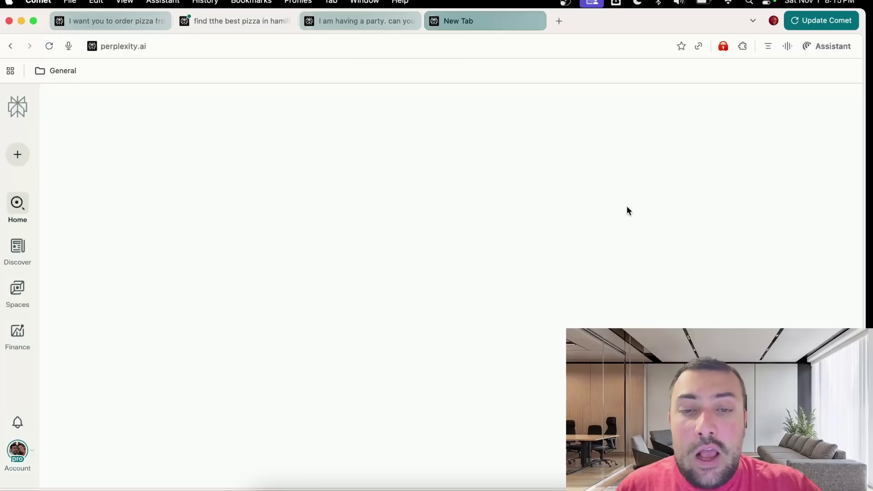
Step: Ask Comet to add paper plates, glasses and party drinks to the Amazon cart
left_click(565, 22)
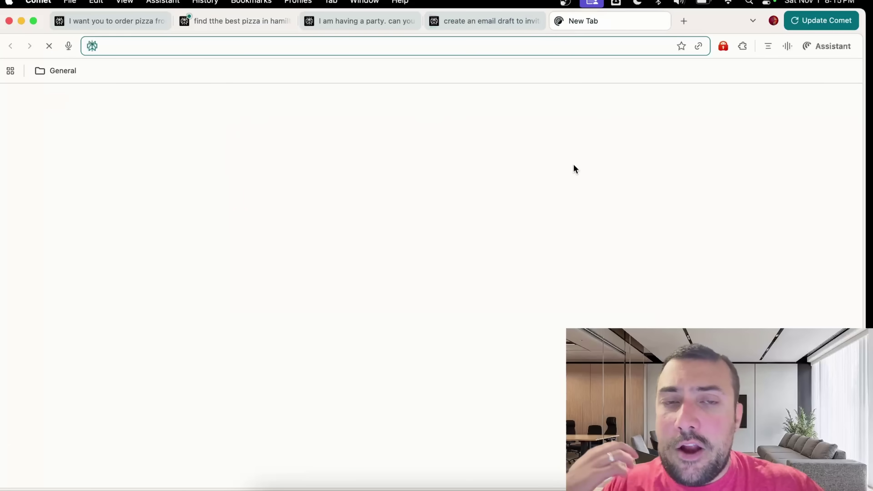
type("add paper plates and glasses and drinks for a party to my amazon cart")
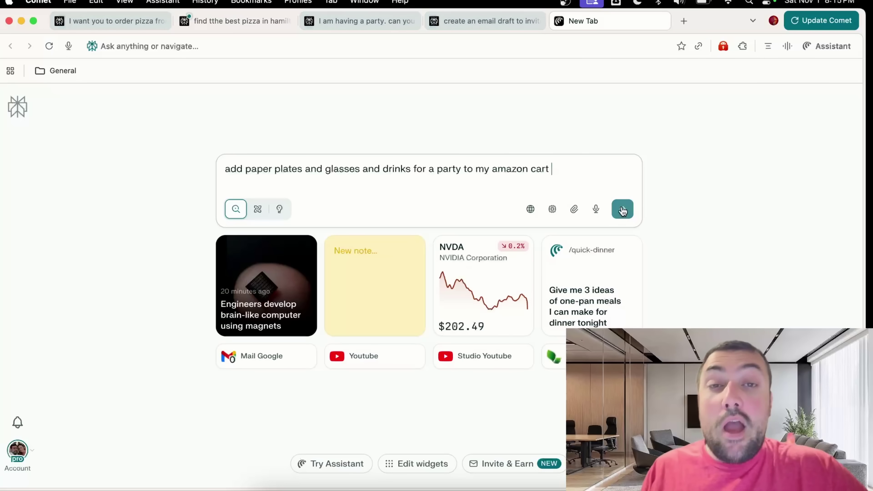
left_click(622, 210)
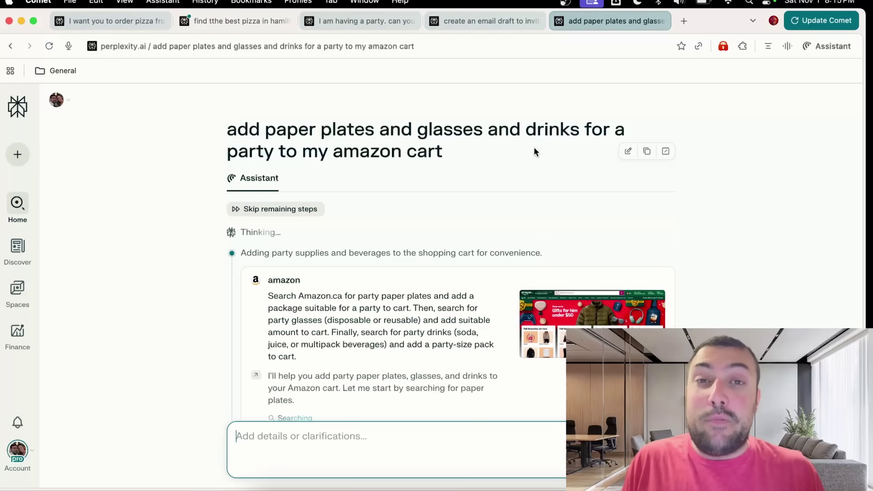
key("super+1")
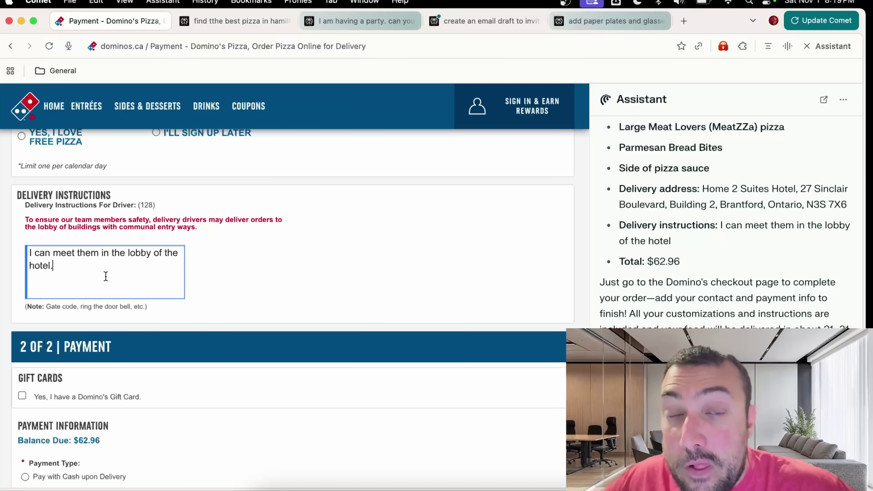
Step: Set the Domino's payment type to Credit Card at the Door
scroll(106, 276, "down", 2)
scroll(105, 277, "down", 10)
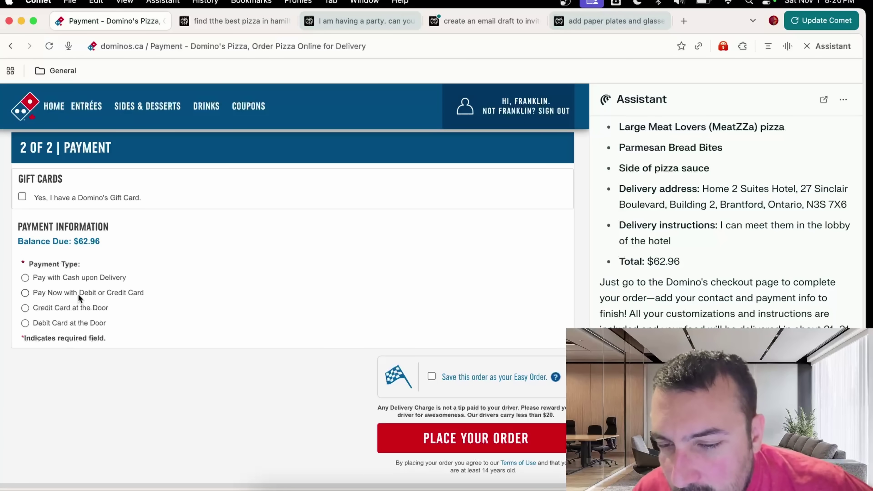
left_click(25, 308)
scroll(449, 394, "down", 2)
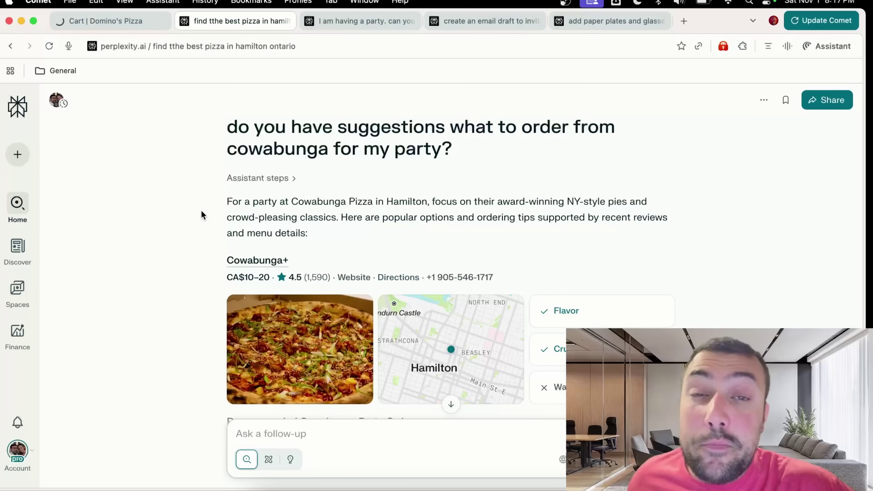
Step: Read through the Cowabunga party-order suggestions and clear the text selection
scroll(201, 211, "down", 2)
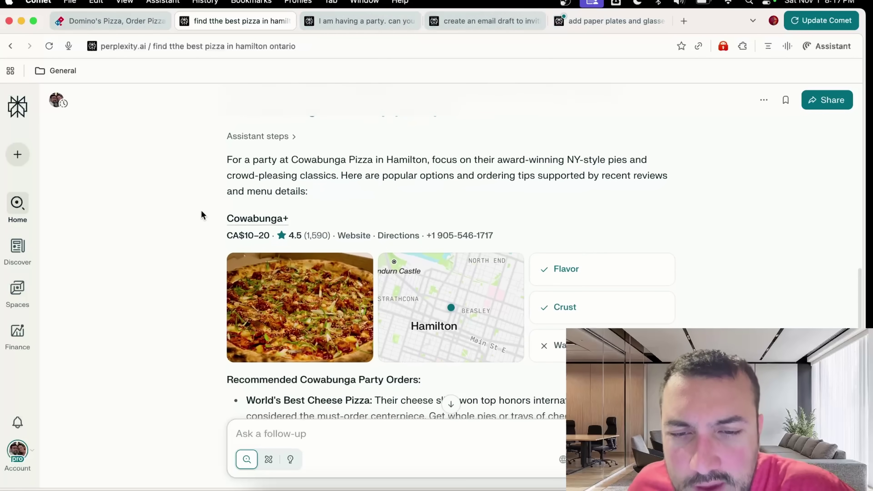
scroll(201, 211, "down", 1)
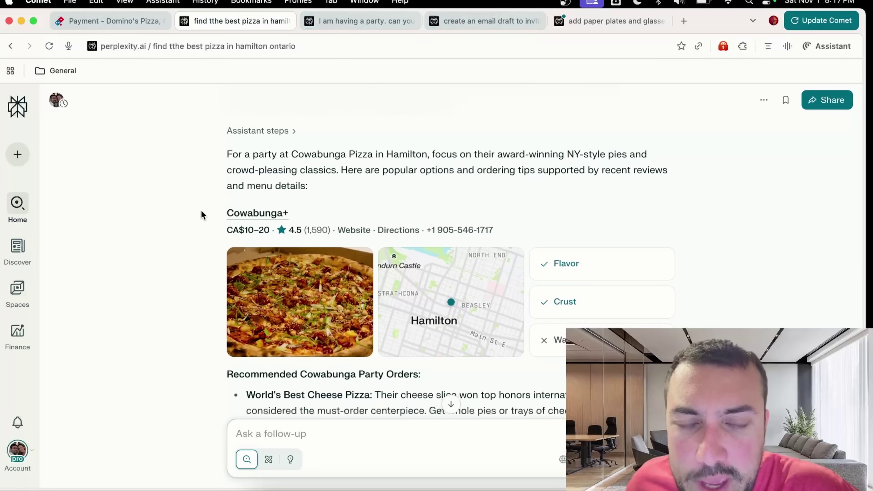
scroll(201, 211, "down", 1)
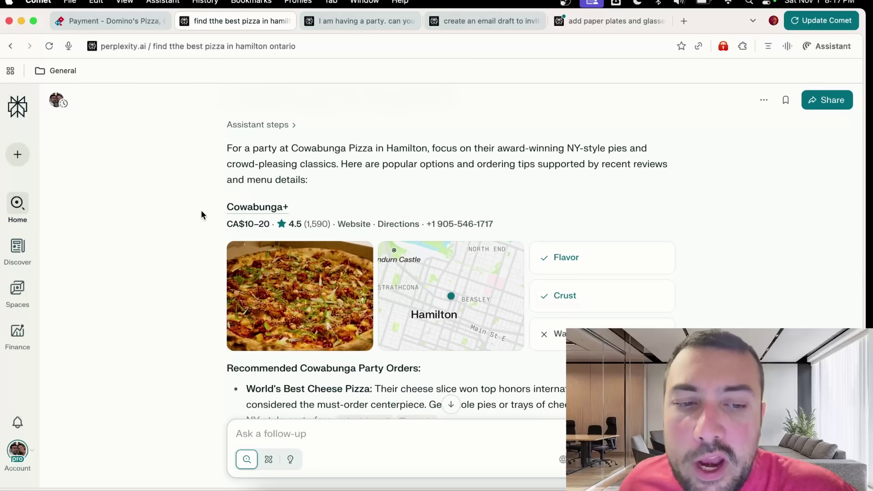
scroll(201, 211, "down", 2)
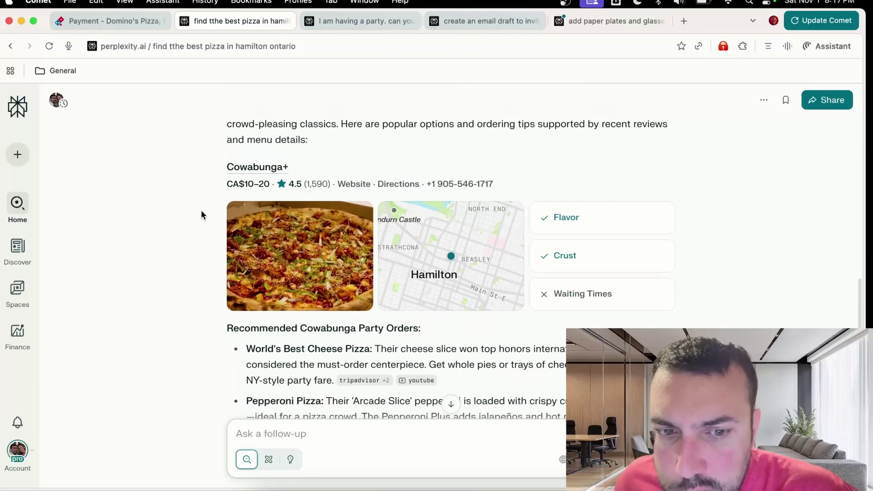
scroll(201, 215, "down", 5)
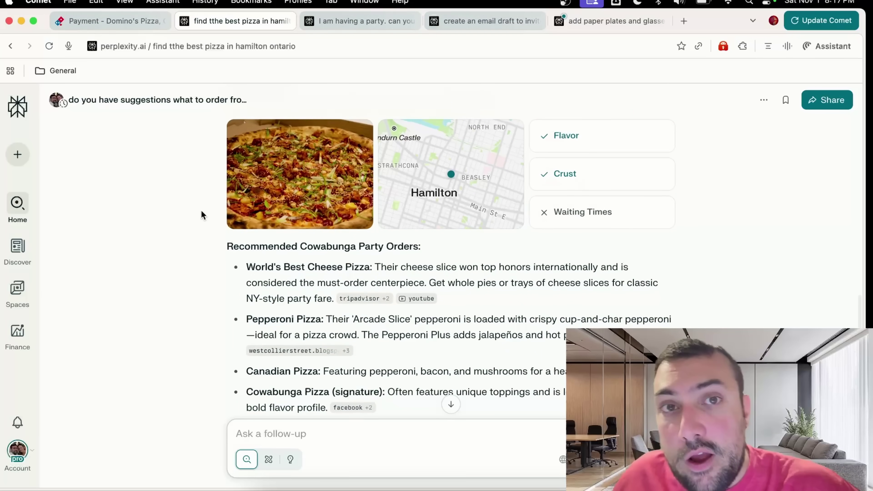
scroll(201, 211, "down", 4)
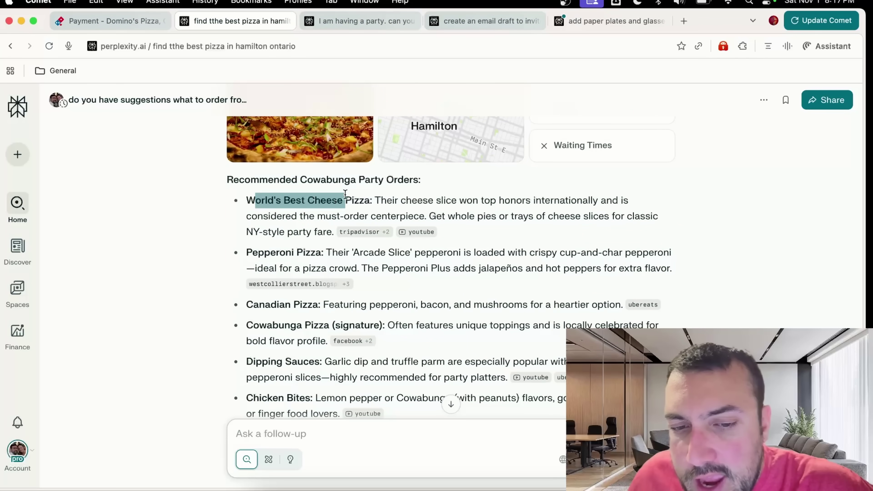
left_click(373, 200)
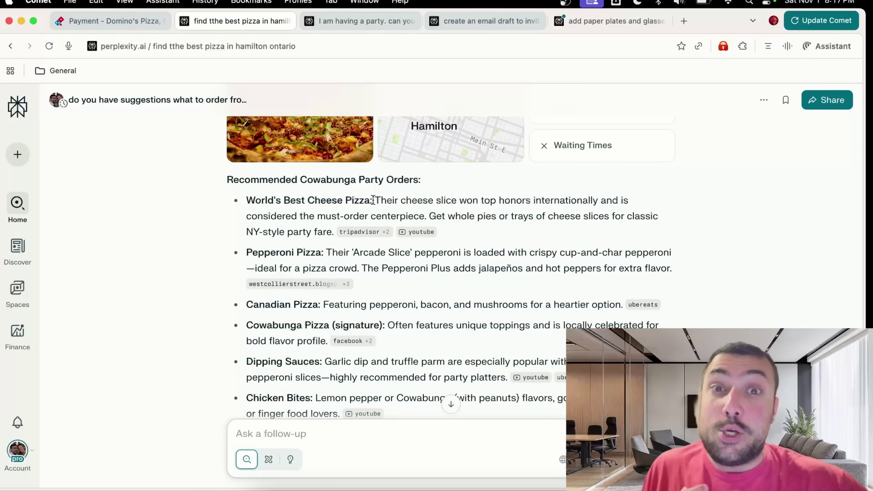
Step: Return to the party playlist conversation where songs like YMCA are being added
scroll(338, 265, "down", 20)
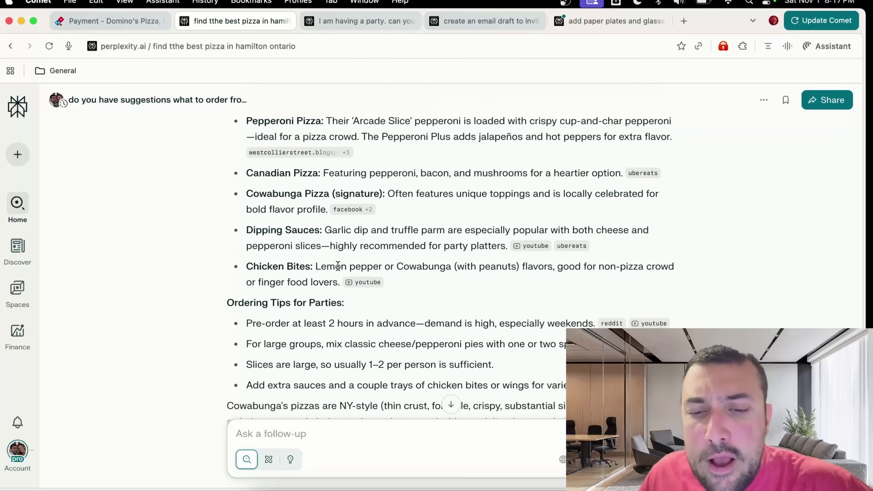
scroll(338, 264, "up", 9)
scroll(338, 269, "up", 4)
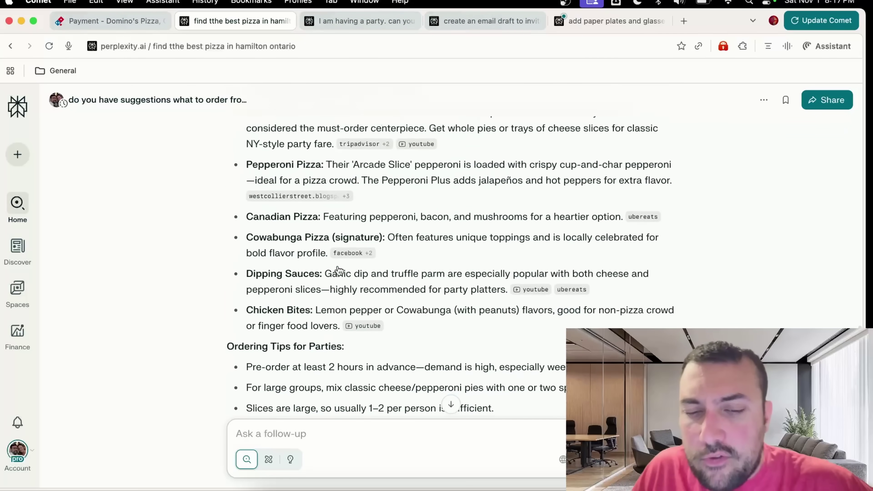
mouse_move(338, 271)
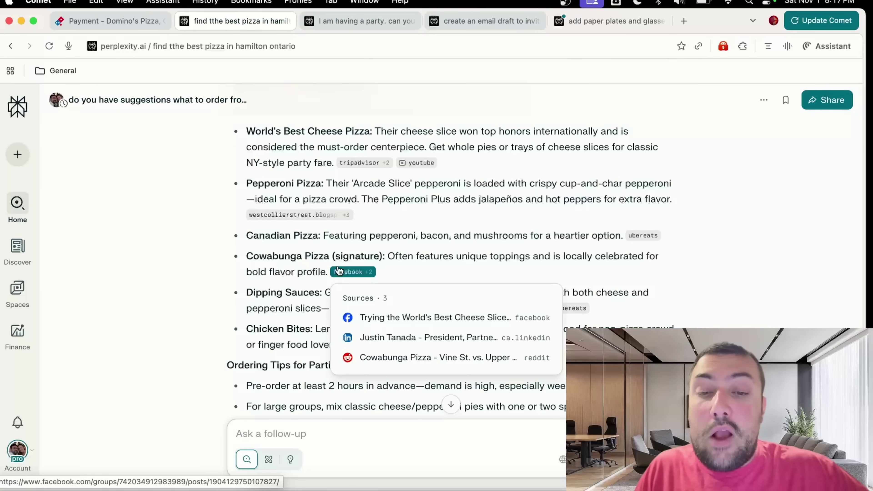
left_click(346, 19)
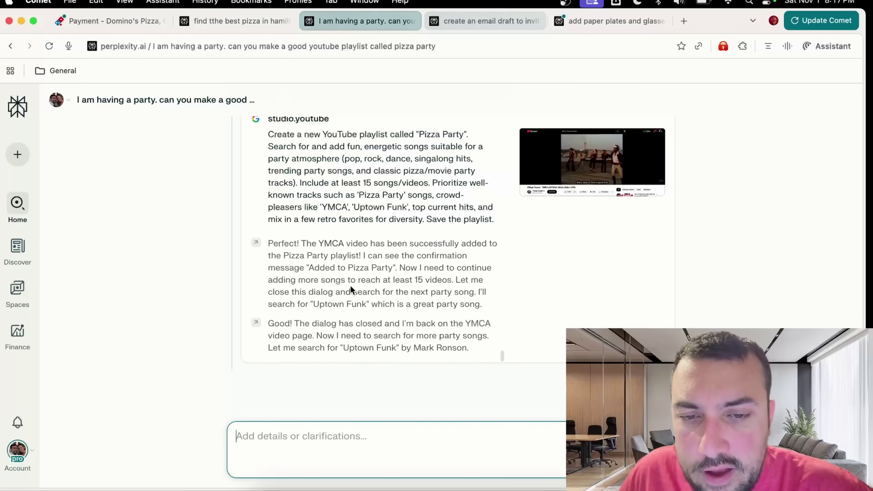
Step: Connect Gmail and Google Calendar for the invitation email-draft task
left_click(474, 23)
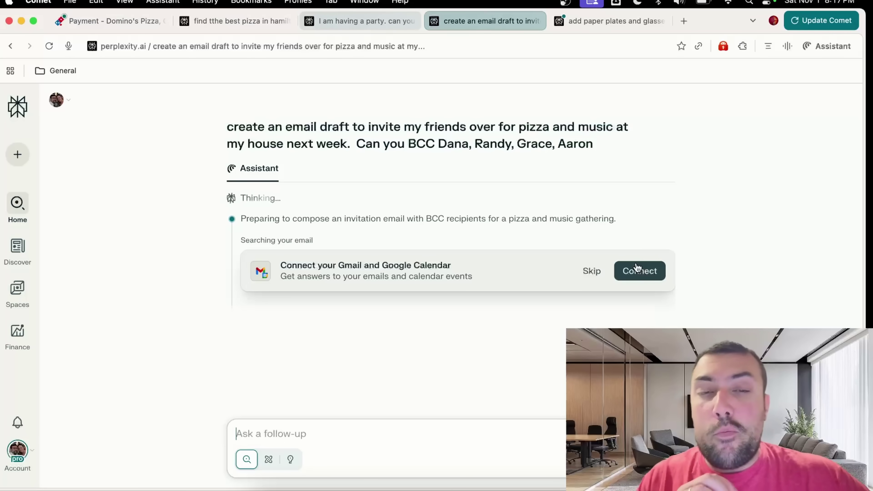
left_click(639, 275)
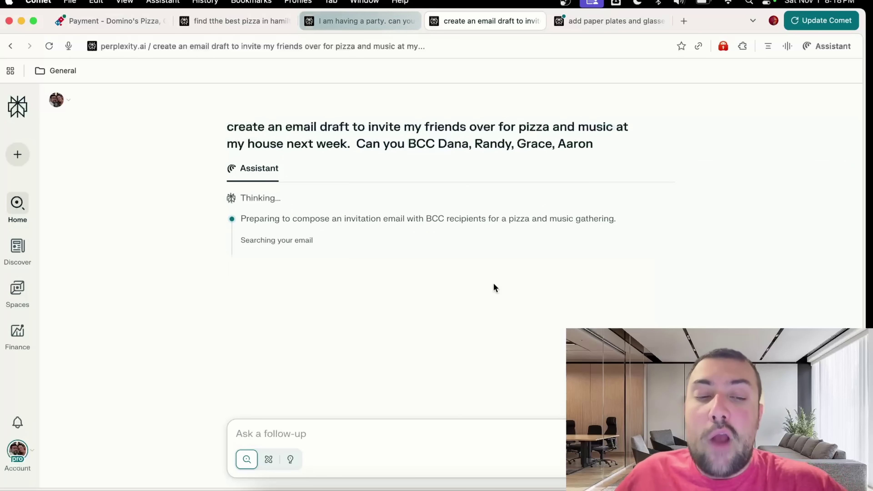
Step: Ask the Amazon cart task to change the party drinks to Coke and water
left_click(588, 21)
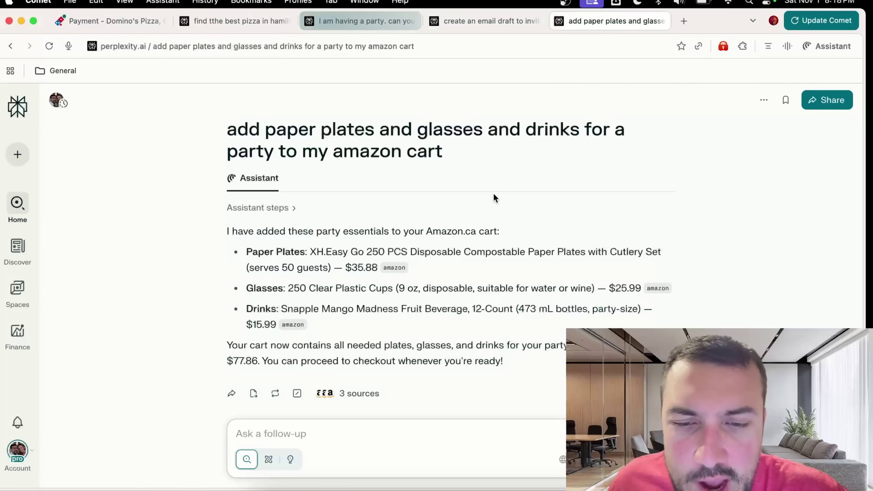
scroll(493, 194, "down", 1)
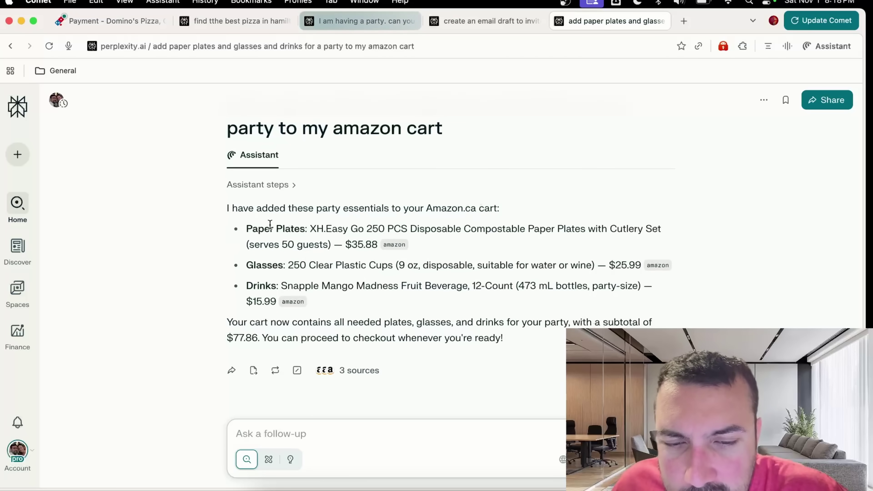
left_click_drag(262, 233, 269, 244)
left_click(232, 268)
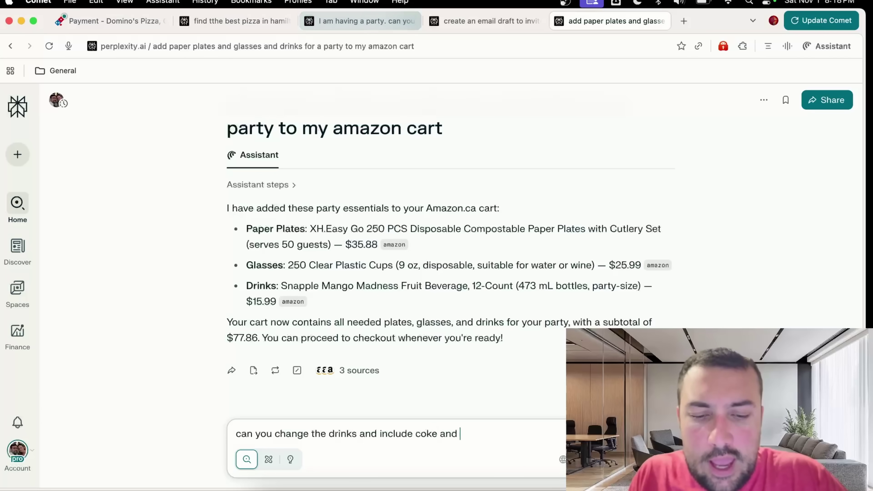
type("r")
key("Return")
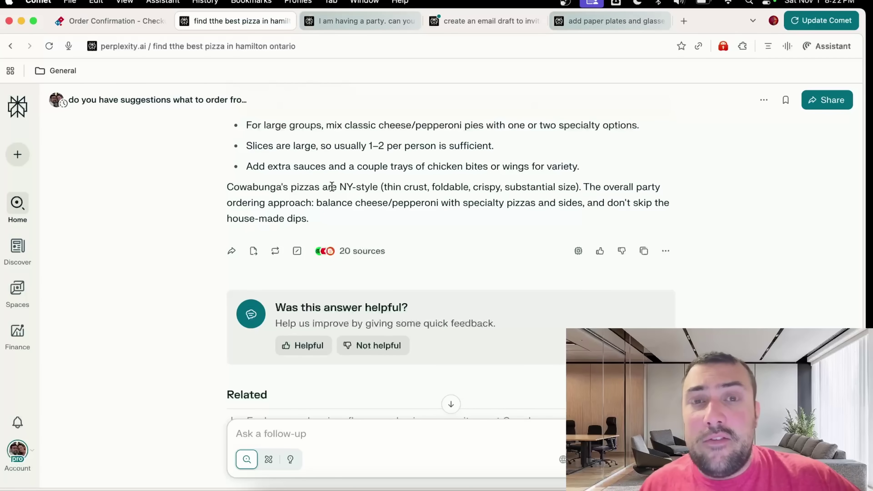
Step: Check the Pizza Party playlist task, then review the finished invitation email draft
scroll(332, 186, "up", 5)
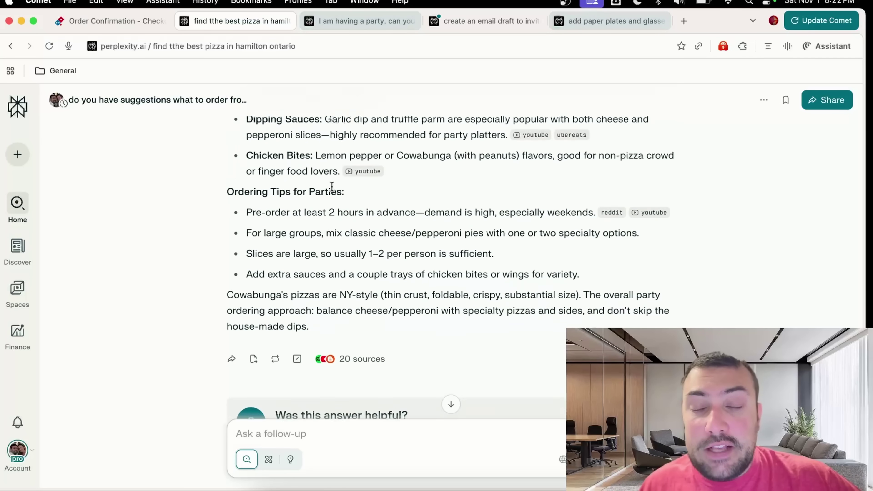
left_click(358, 21)
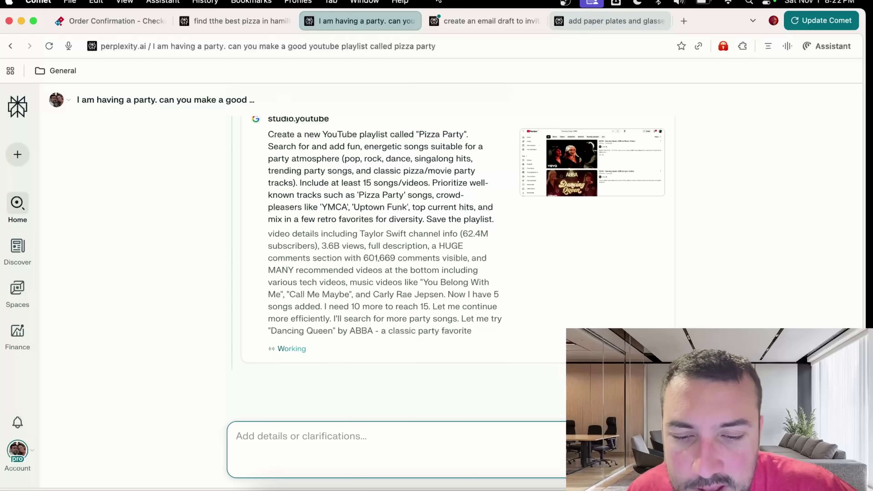
left_click(474, 22)
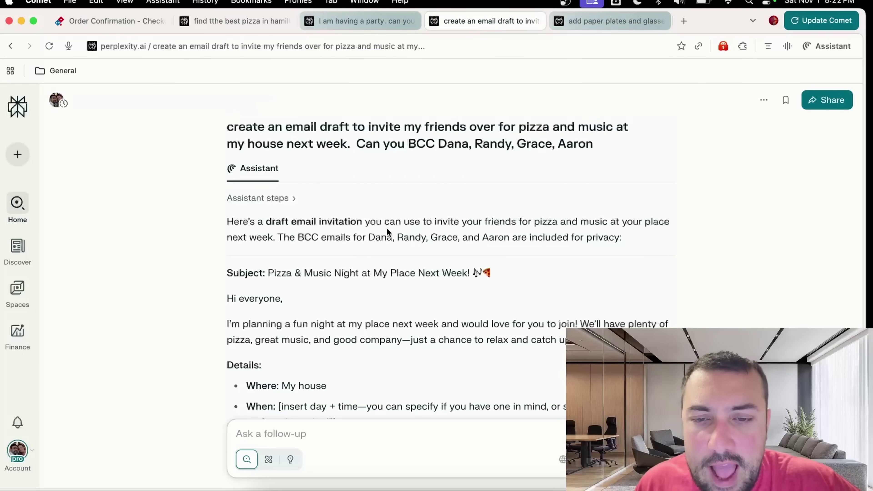
scroll(384, 204, "down", 5)
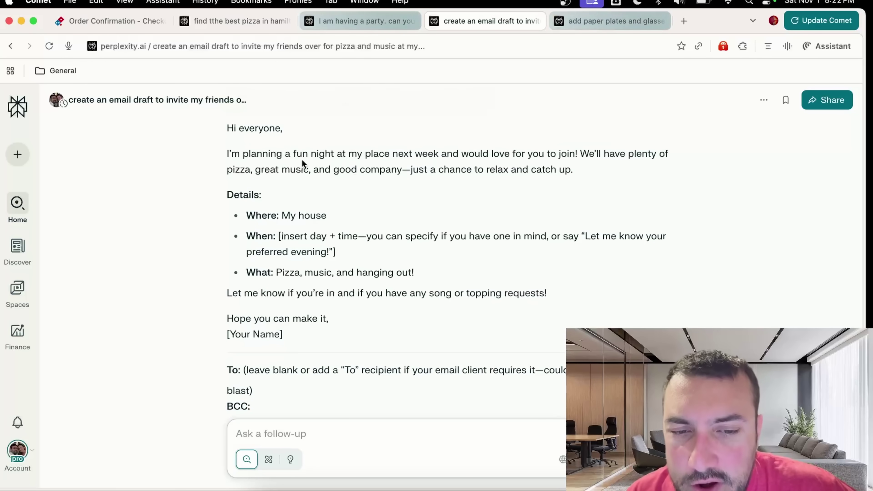
left_click_drag(301, 159, 403, 177)
left_click_drag(533, 167, 552, 168)
key("ctrl+Tab")
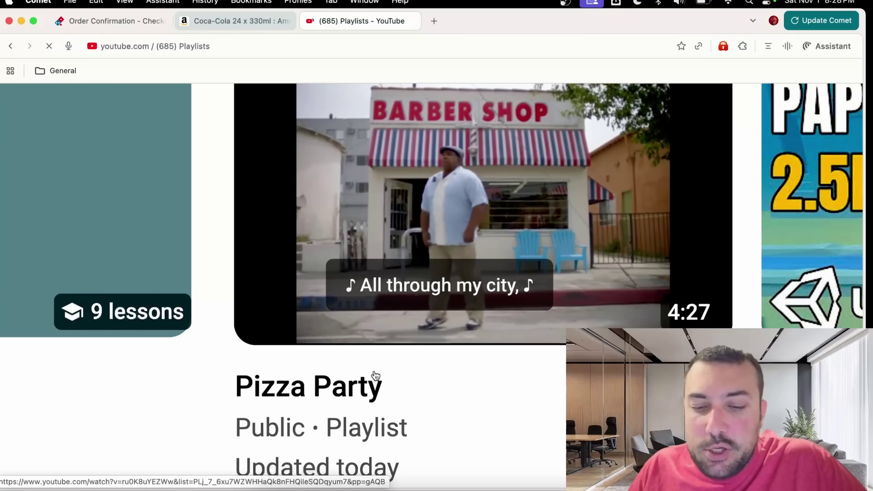
Step: Open the full Pizza Party playlist and browse its eight songs, including Dancing Queen and YMCA
scroll(377, 367, "down", 2)
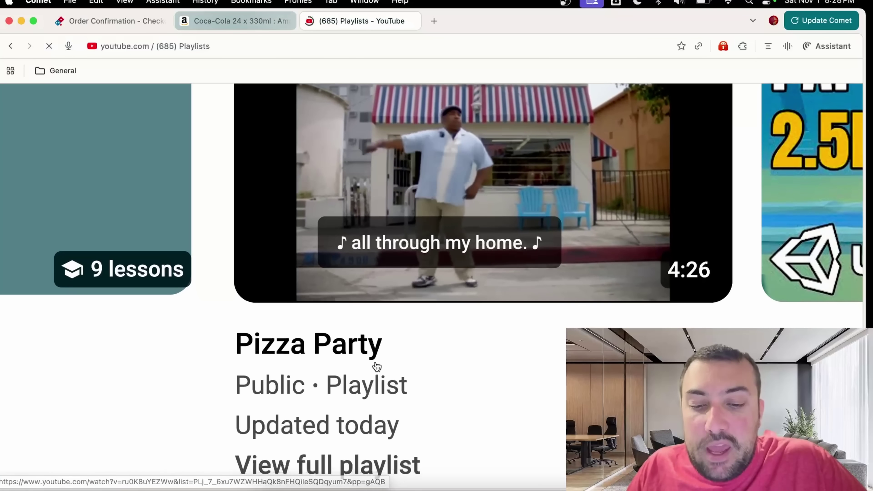
left_click(358, 465)
scroll(607, 296, "down", 5)
scroll(607, 296, "down", 5)
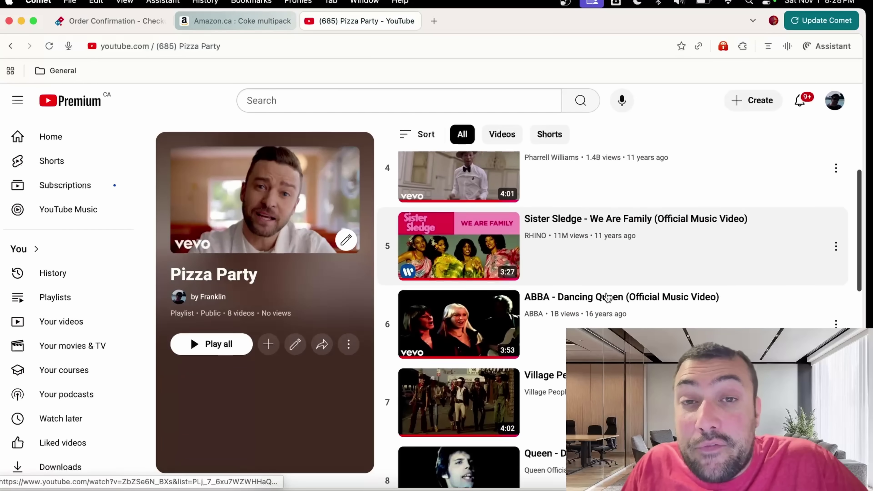
scroll(608, 297, "down", 3)
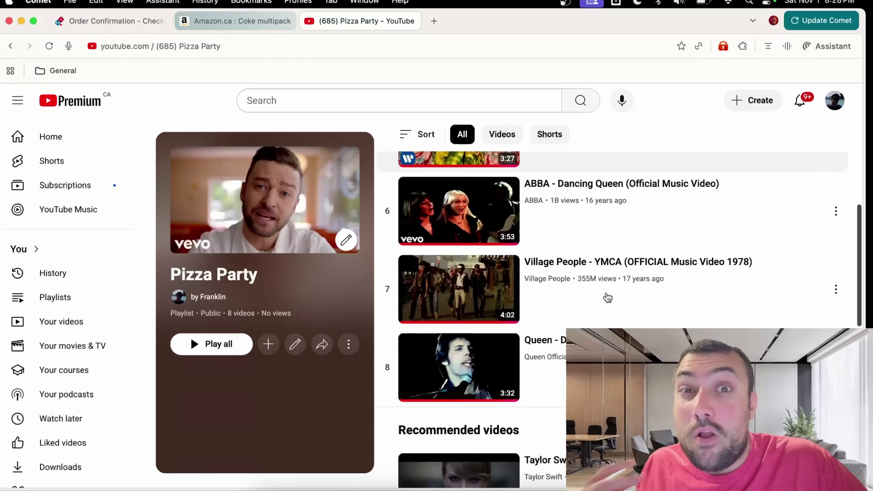
scroll(608, 298, "down", 2)
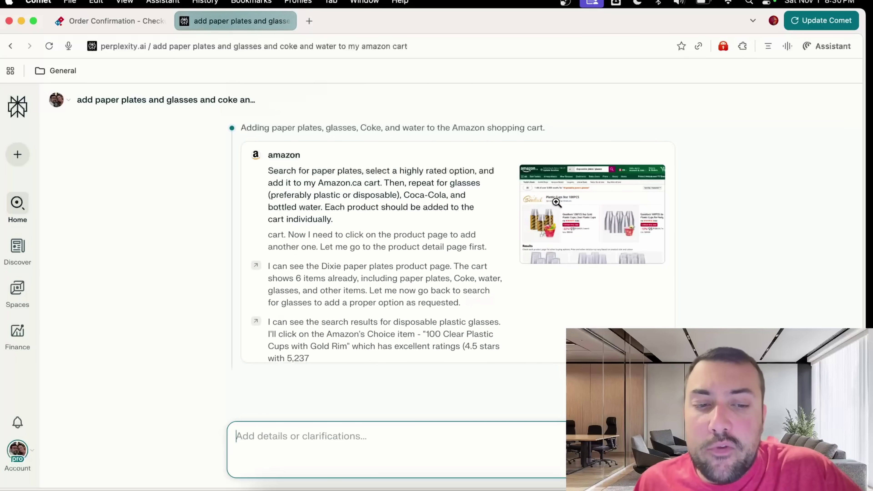
Step: Open the agent's live amazon.ca shopping session from its screenshot thumbnail
left_click(564, 193)
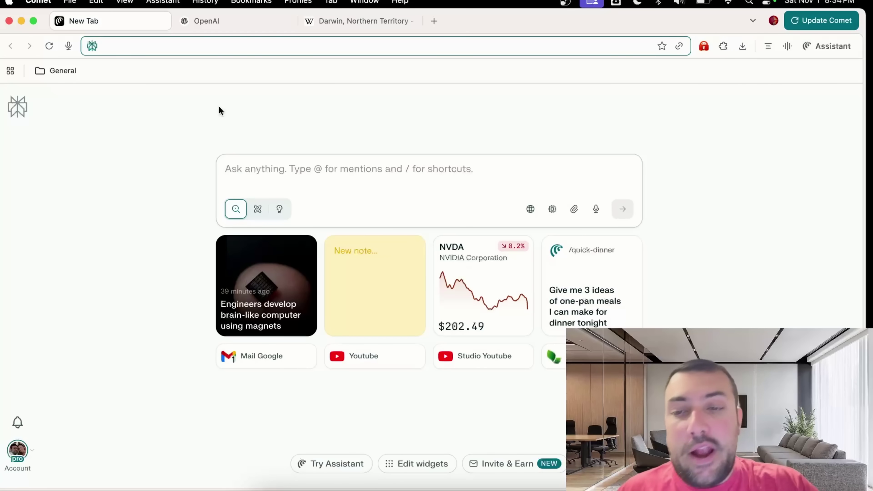
Step: Ask 'tell me what is new in ai this week' and read through the answer
left_click(303, 171)
key("Return")
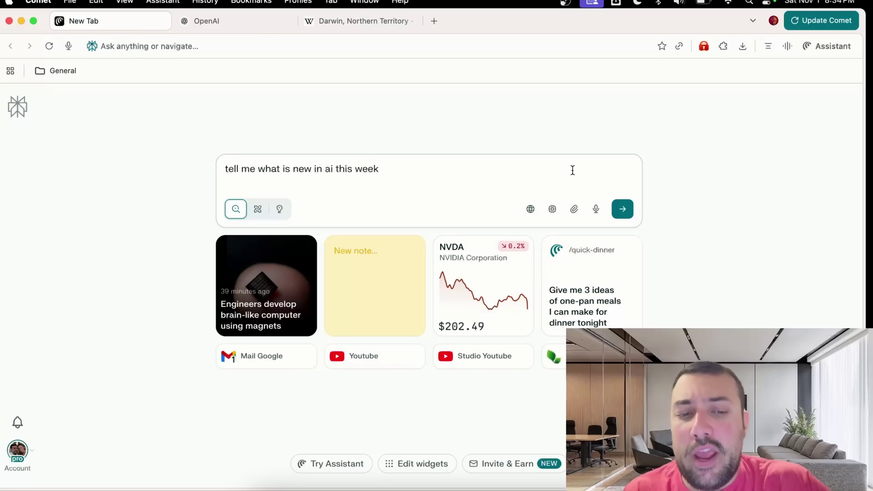
left_click(623, 209)
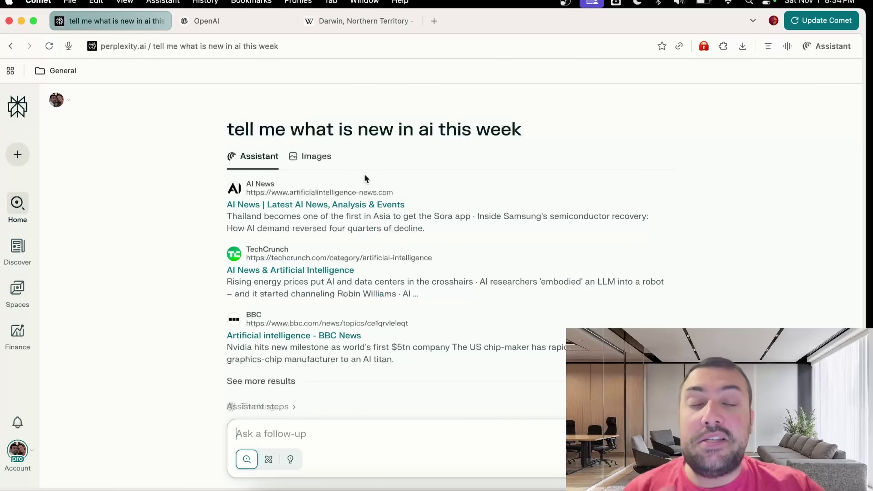
scroll(365, 175, "down", 5)
scroll(365, 176, "down", 15)
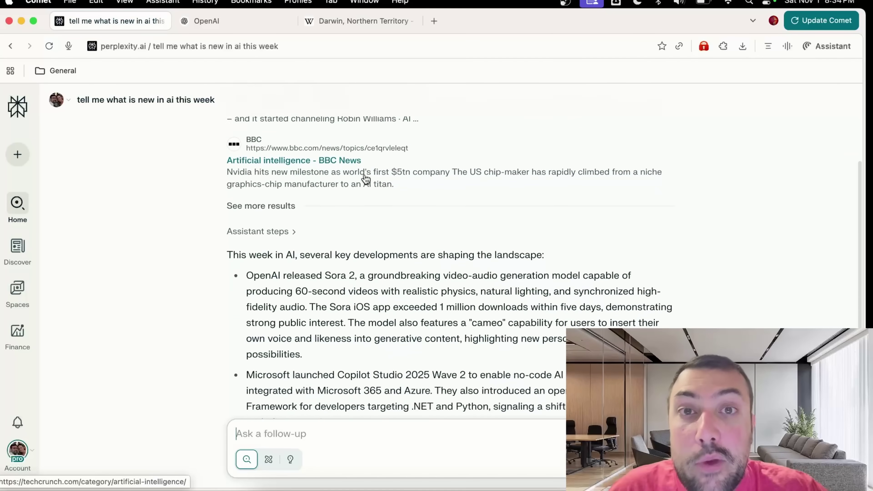
scroll(365, 174, "down", 20)
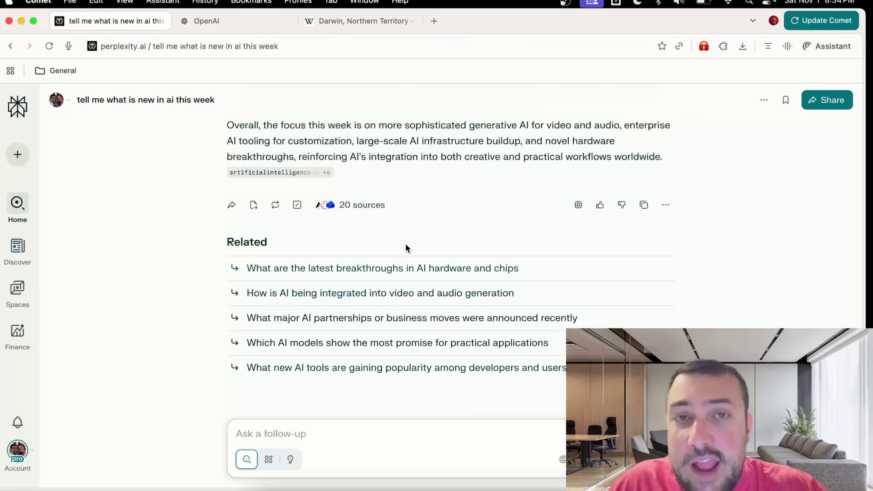
Step: Ask the related follow-up on AI hardware and chips, then check the Images results
left_click(333, 269)
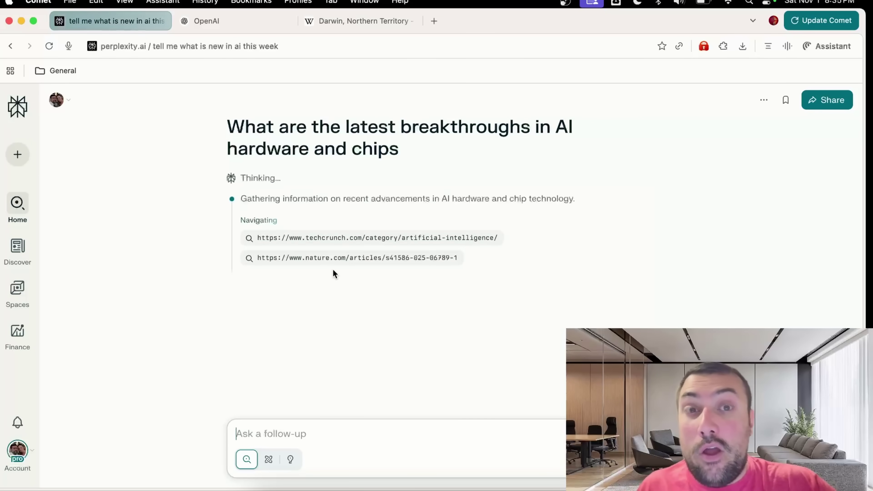
scroll(332, 269, "up", 10)
scroll(333, 272, "down", 15)
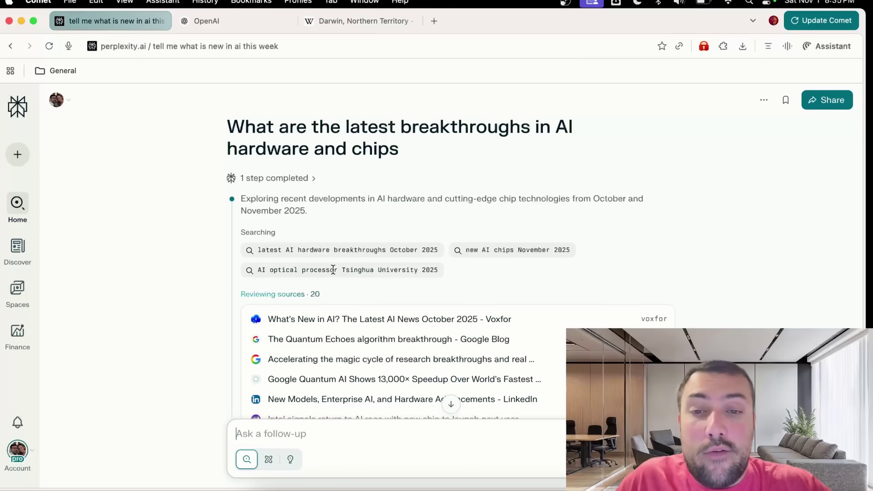
scroll(333, 270, "up", 10)
left_click(319, 163)
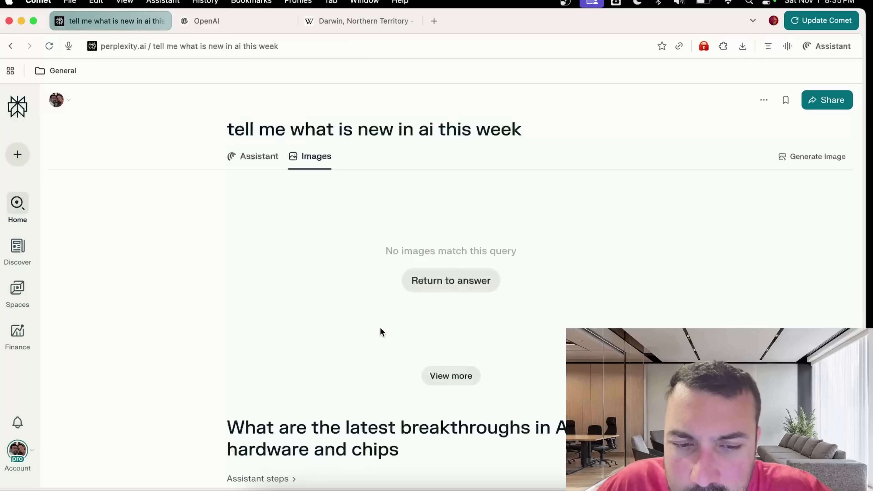
Step: On the OpenAI tab, paste the AI news question into the address bar and ask Perplexity
left_click(253, 163)
left_click(233, 27)
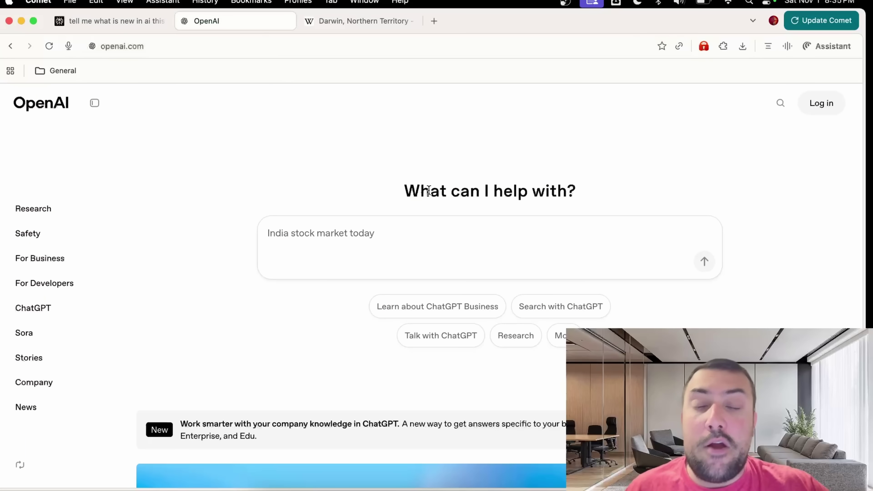
left_click(333, 48)
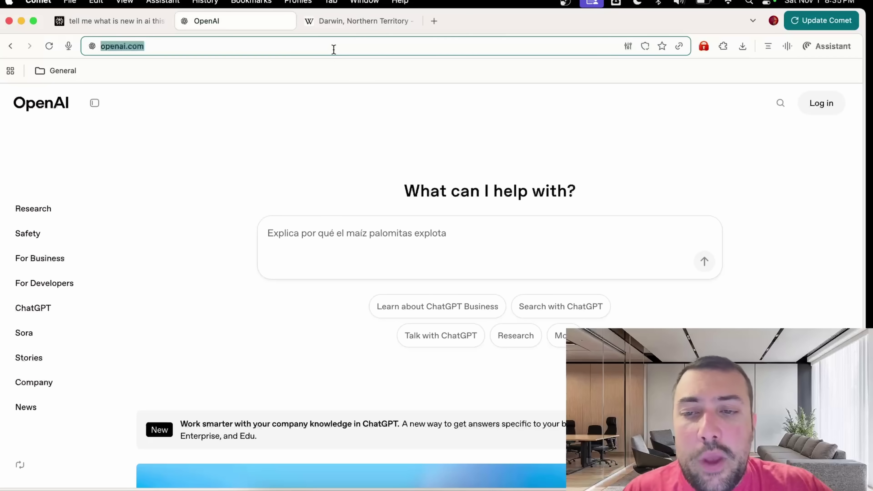
type("tell me what is new in ai this week")
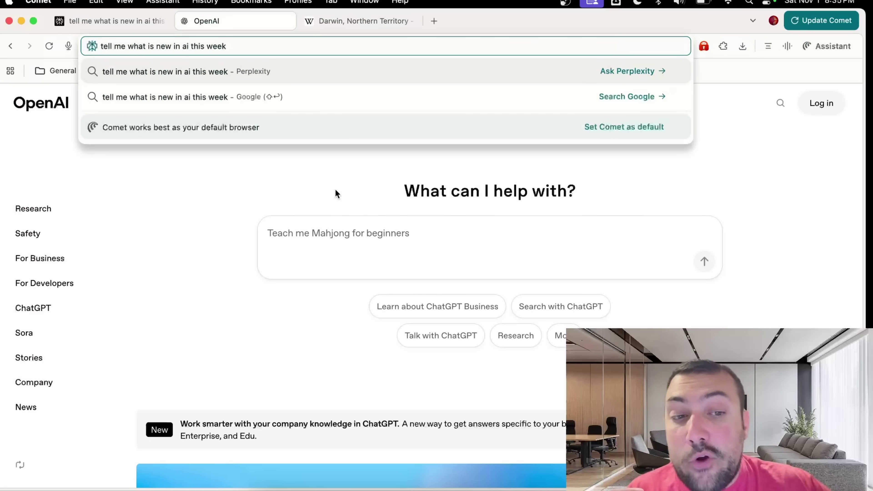
key("Return")
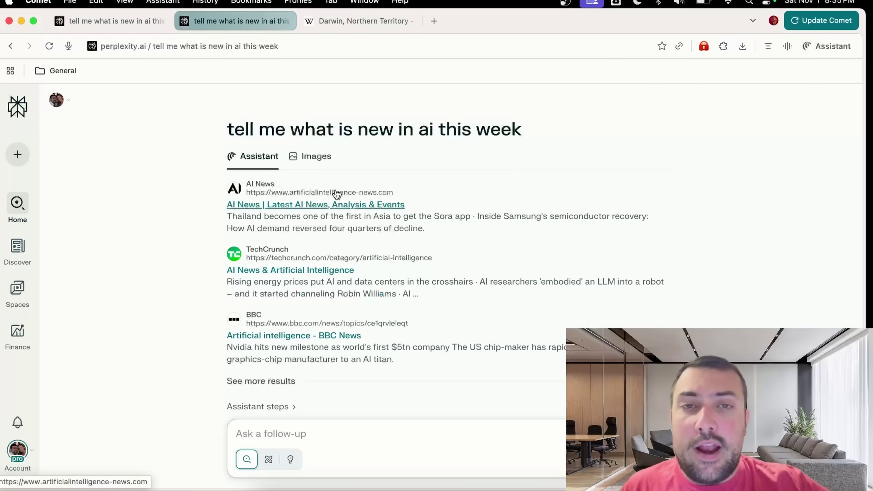
Step: Run the same AI news question as a Google search
left_click(232, 49)
type("tell me what is new in ai this week")
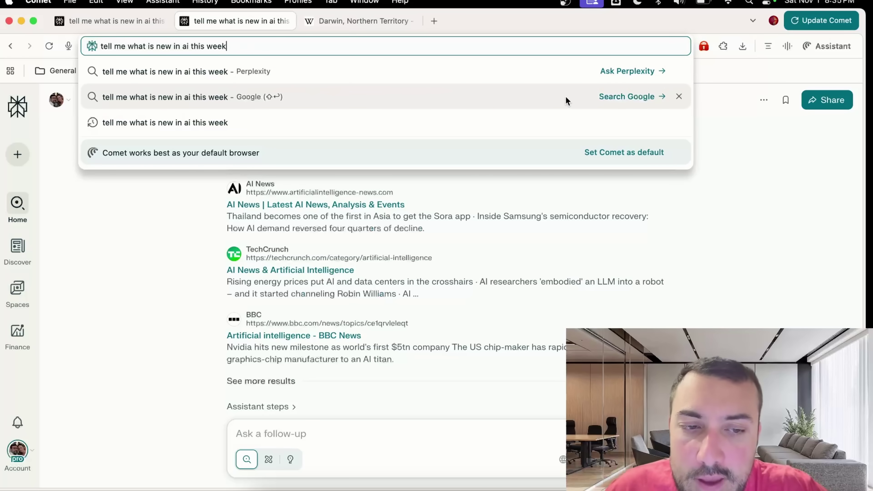
left_click(623, 87)
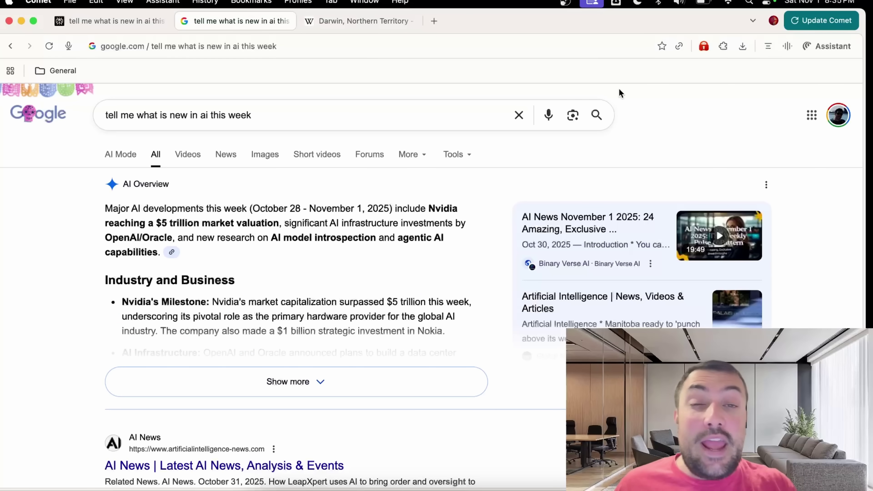
Step: Switch to the Darwin, Northern Territory Wikipedia article and scroll through it
left_click(343, 19)
scroll(323, 210, "down", 15)
scroll(337, 238, "down", 2)
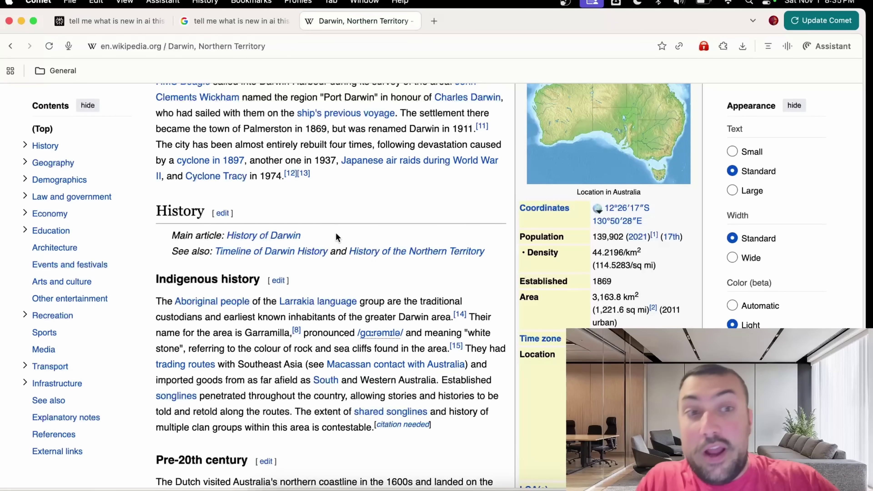
Step: Open the Assistant sidebar beside the article and ask it the AI news question
left_click(831, 45)
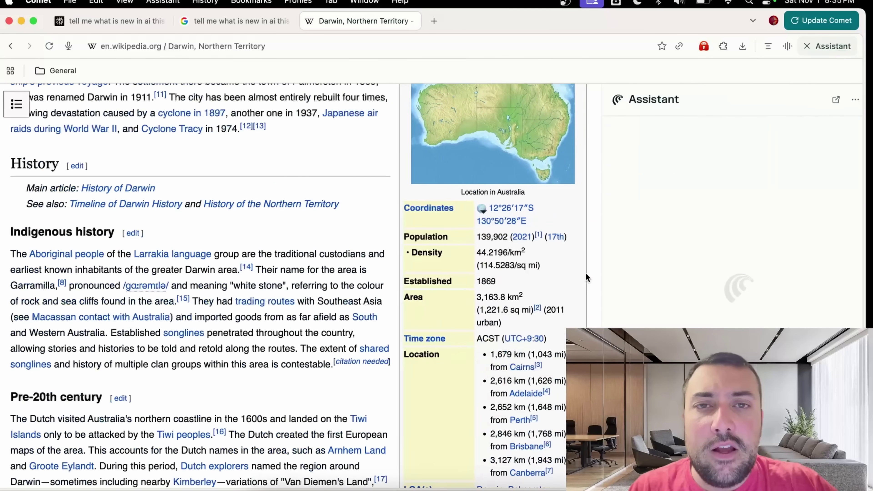
left_click(638, 462)
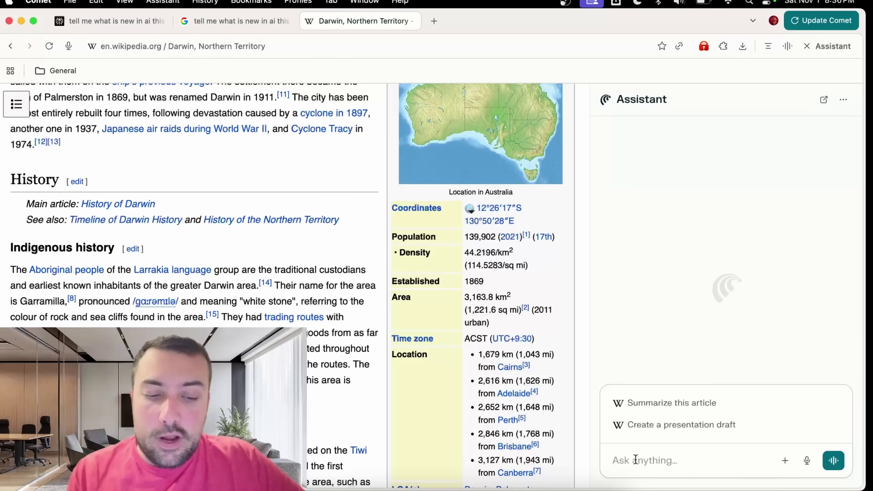
type("tell me what is new in ai this week")
key("Return")
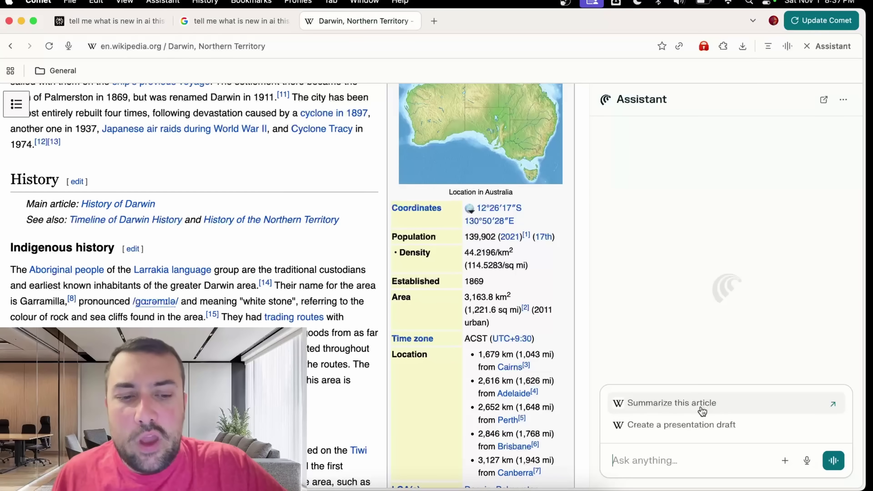
Step: Have the assistant summarize the Darwin article and read the summary
left_click(702, 410)
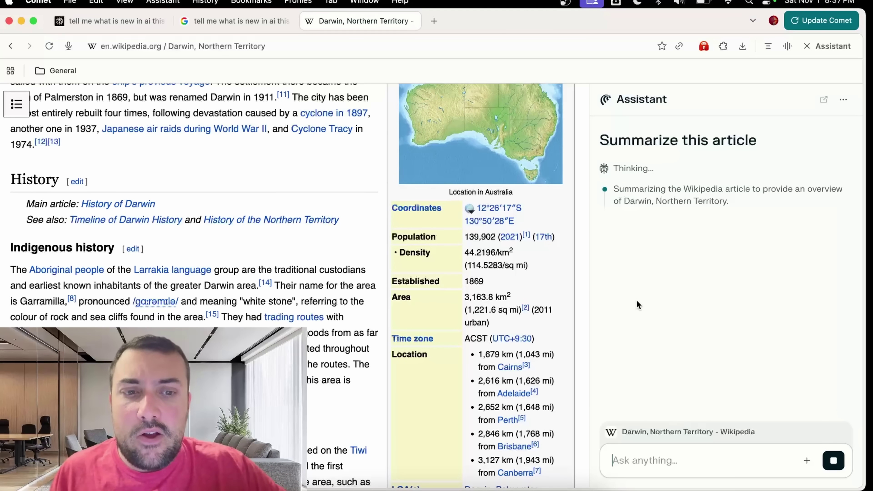
scroll(319, 228, "down", 20)
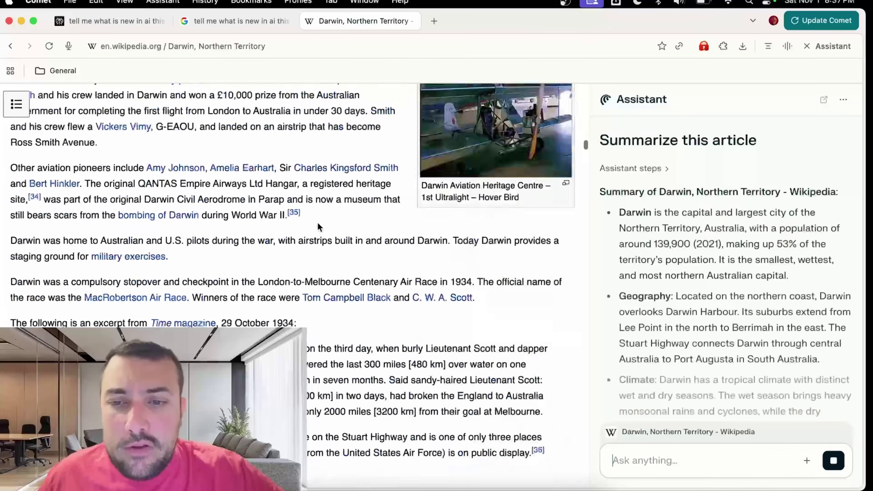
scroll(318, 216, "down", 15)
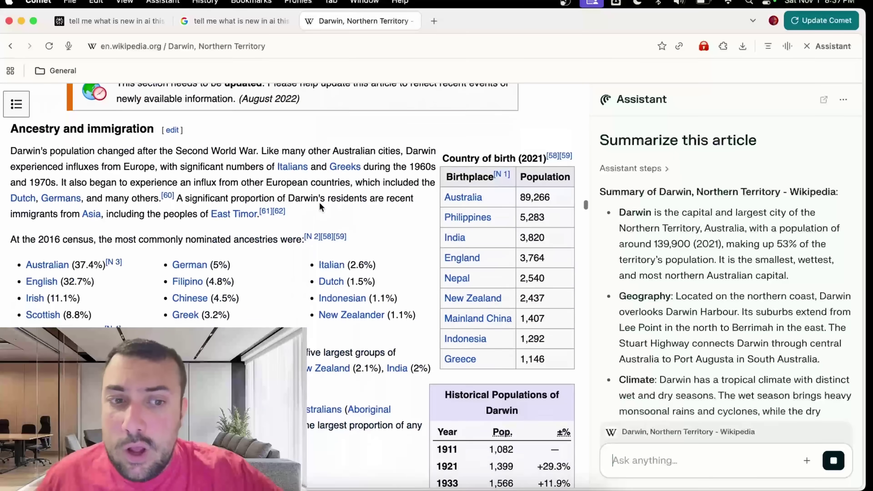
scroll(704, 256, "down", 10)
scroll(703, 256, "down", 10)
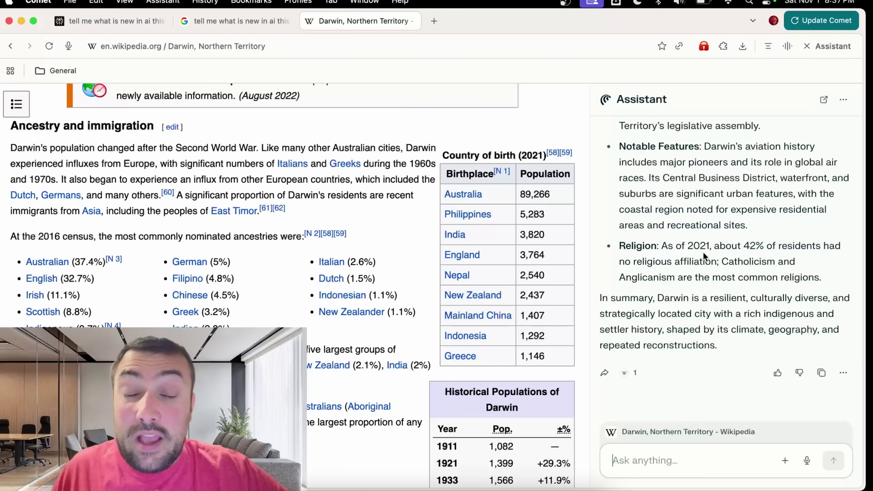
Step: Start a new assistant thread and request a presentation draft on Darwin
left_click(843, 101)
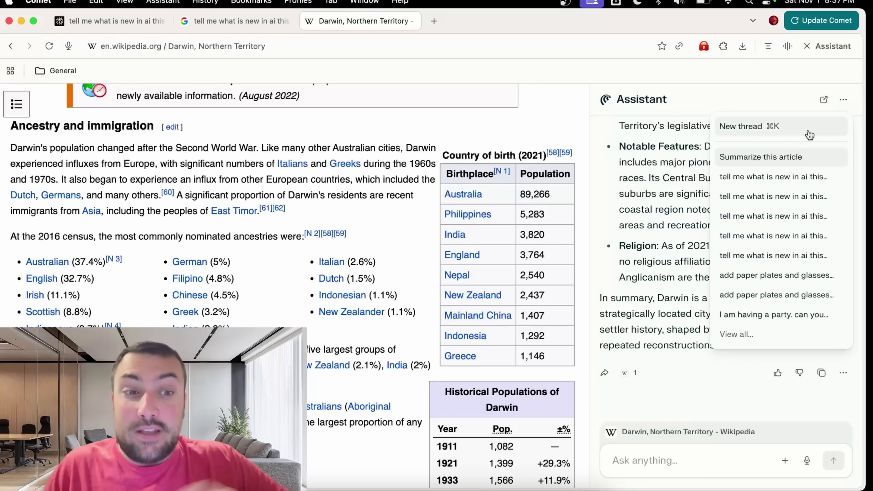
left_click(771, 124)
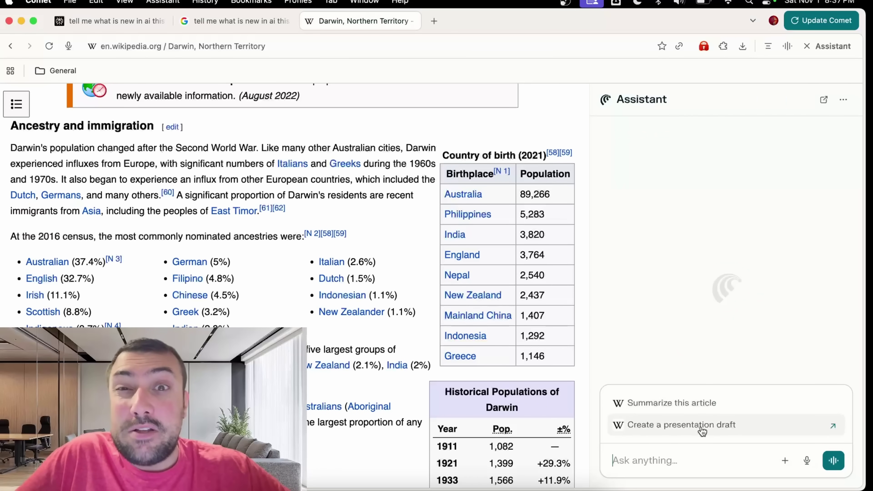
left_click(688, 432)
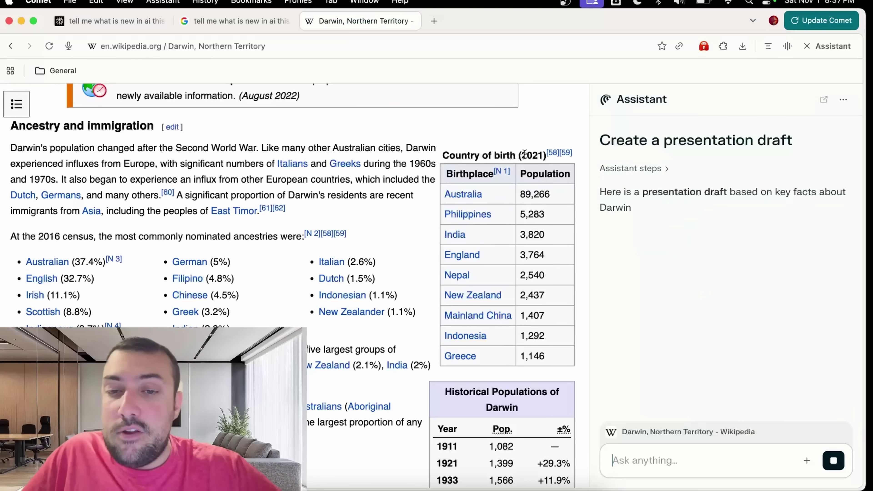
Step: In a new tab, have the assistant summarize the Higgsfield Popcorn YouTube tutorial
left_click(434, 21)
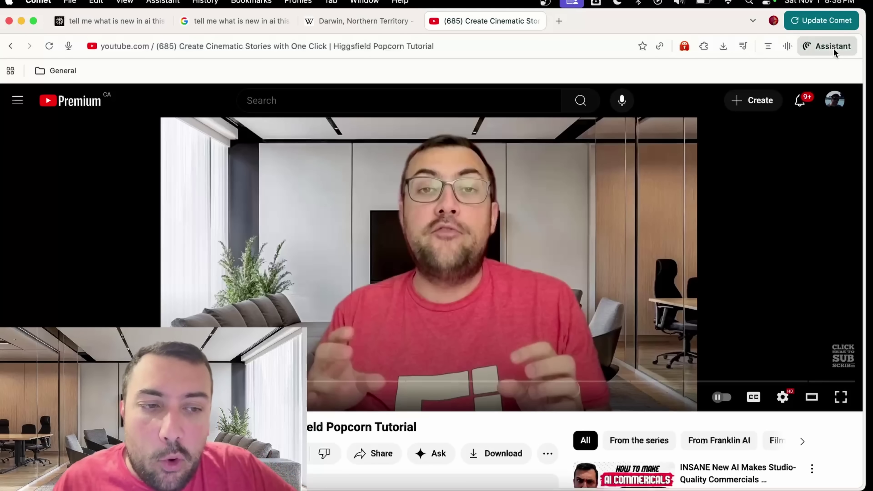
left_click(834, 48)
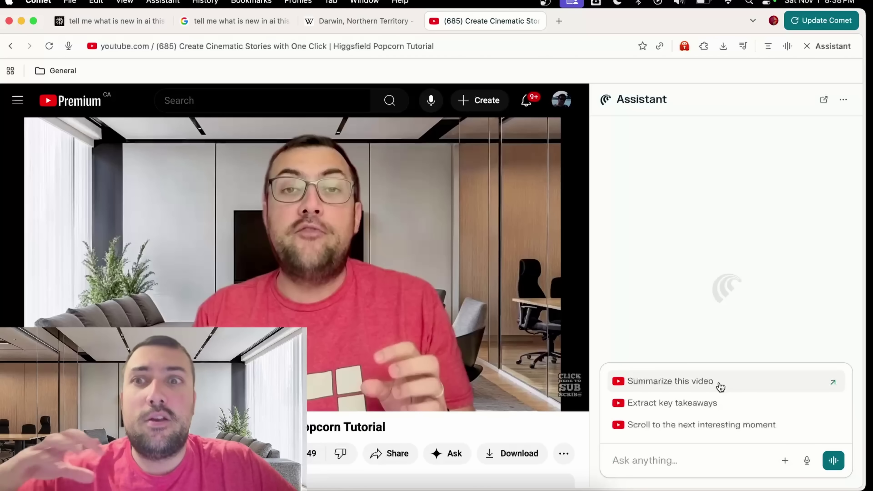
left_click(720, 388)
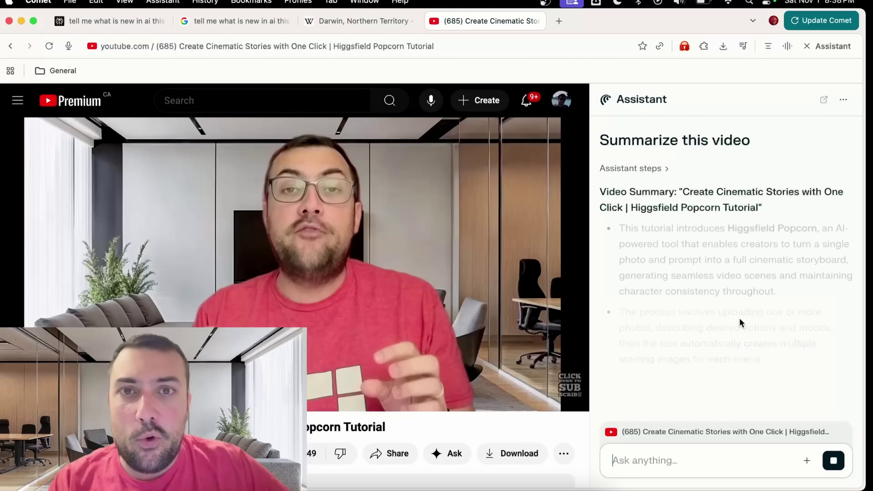
scroll(740, 319, "down", 3)
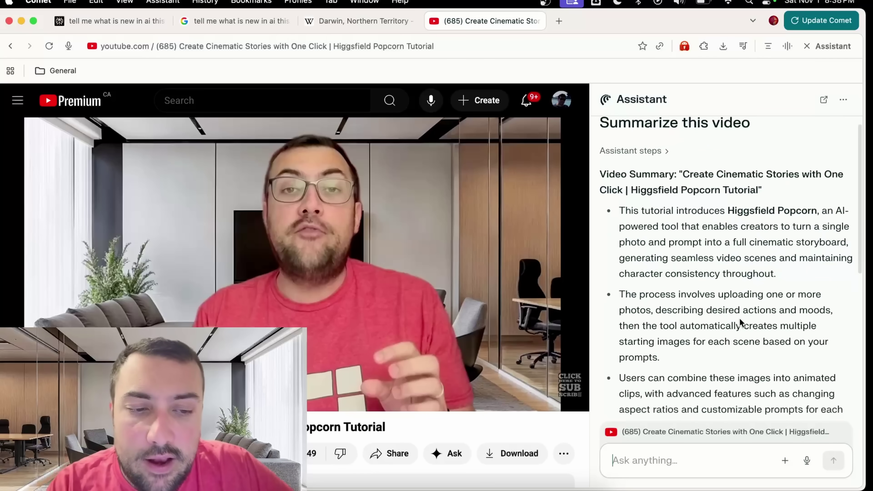
scroll(740, 322, "down", 2)
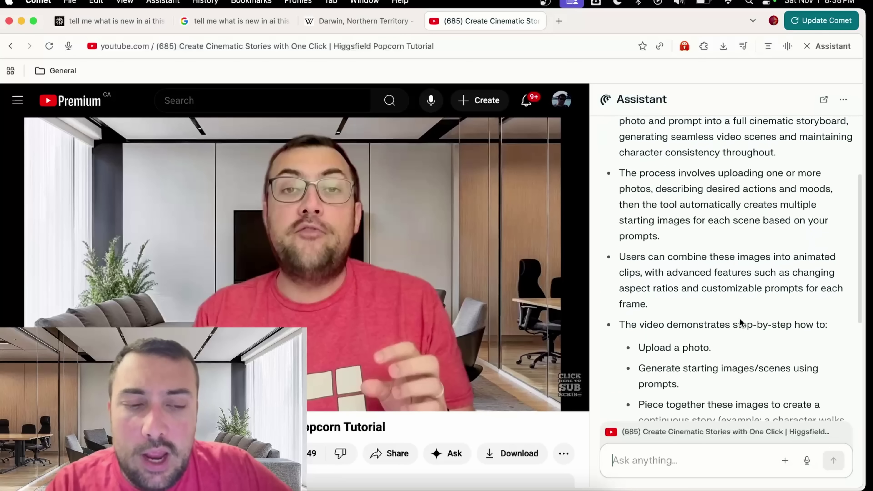
scroll(744, 324, "up", 3)
scroll(714, 227, "down", 10)
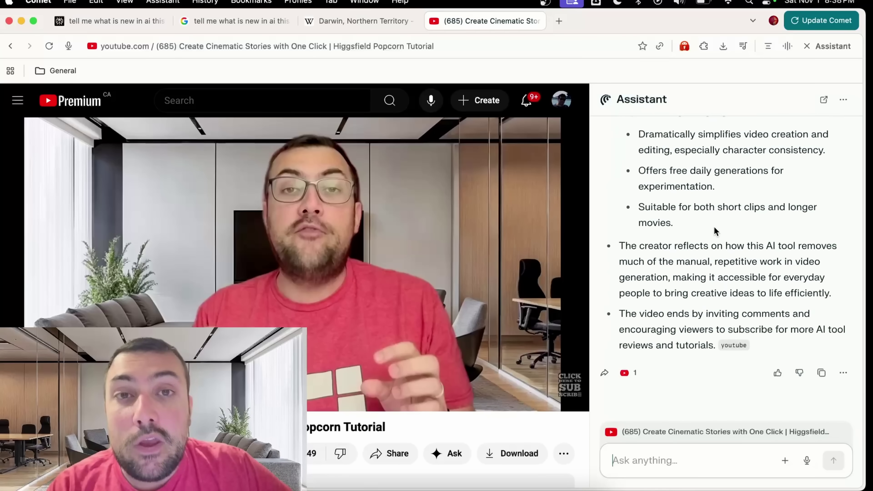
scroll(715, 227, "up", 10)
Step: Return to the Darwin article and scroll through the presentation draft
key("ctrl+shift+Tab")
scroll(699, 247, "down", 3)
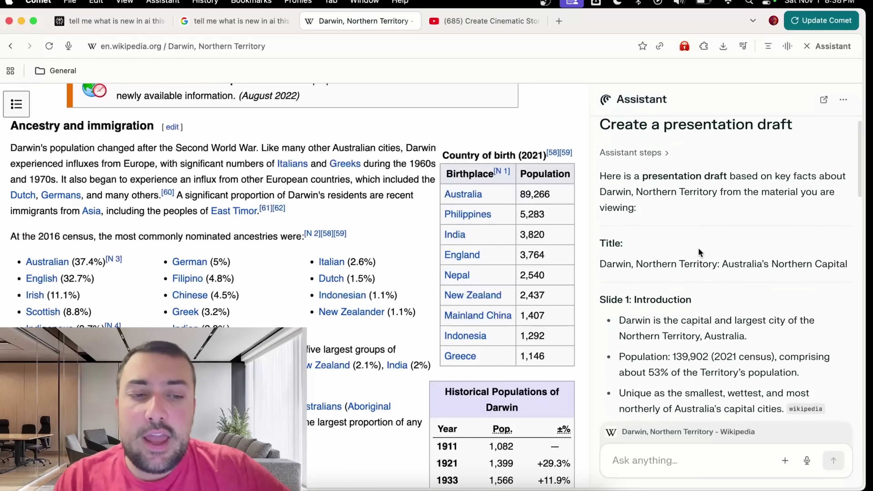
scroll(699, 248, "down", 4)
scroll(699, 248, "down", 15)
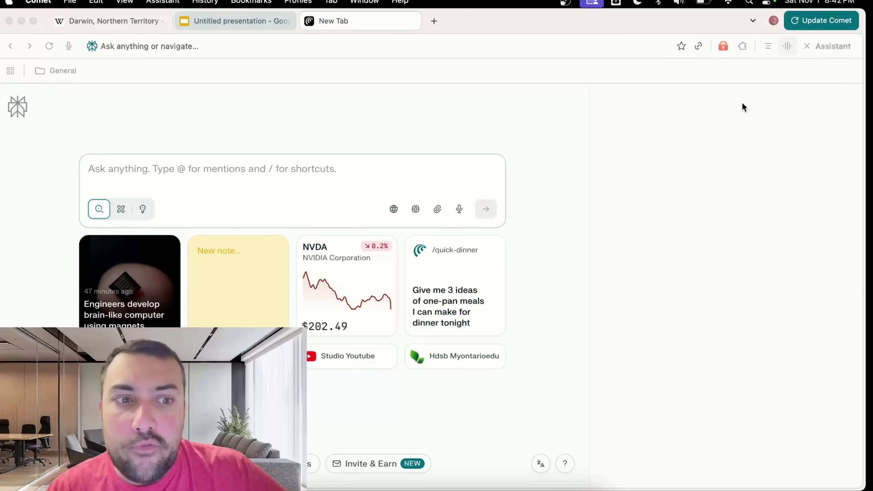
Step: Allow microphone access for the voice assistant and raise the volume
left_click(456, 197)
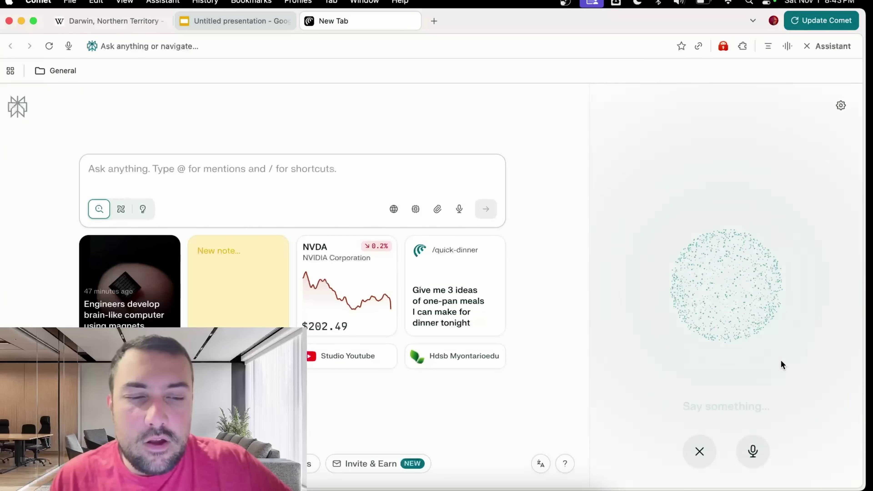
key("XF86AudioRaiseVolume")
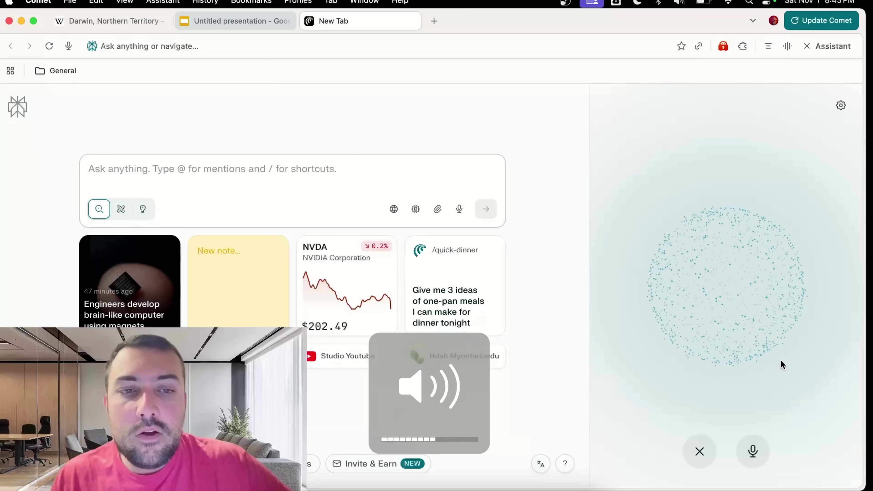